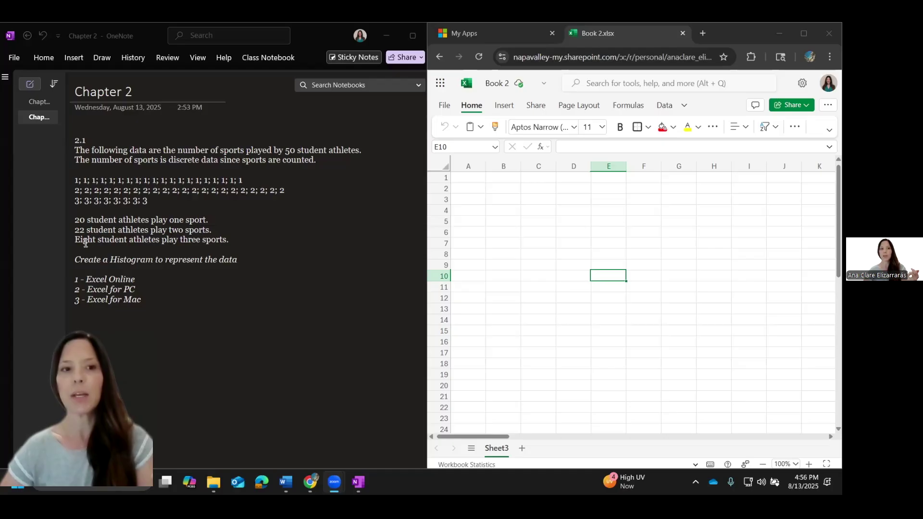
- Enter 1 in A1 and copy it down into A2 through A20
left_click(462, 178)
type("1")
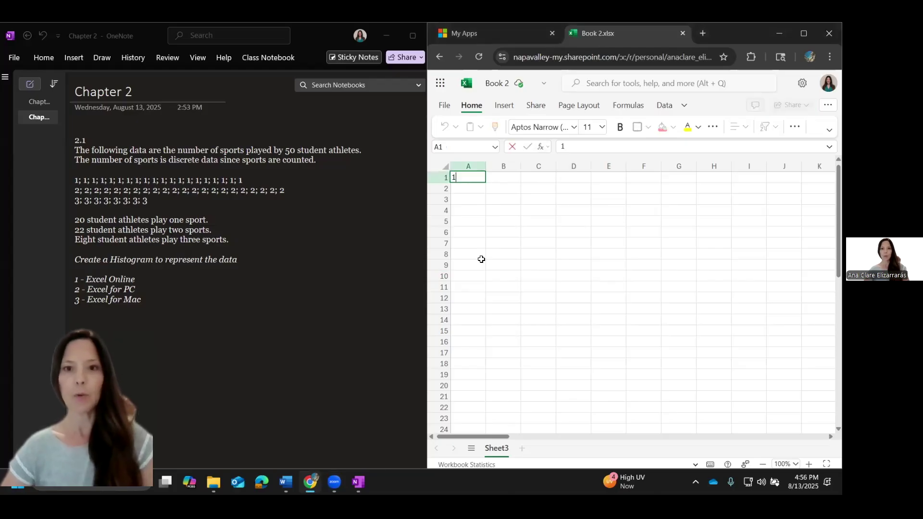
key("Return")
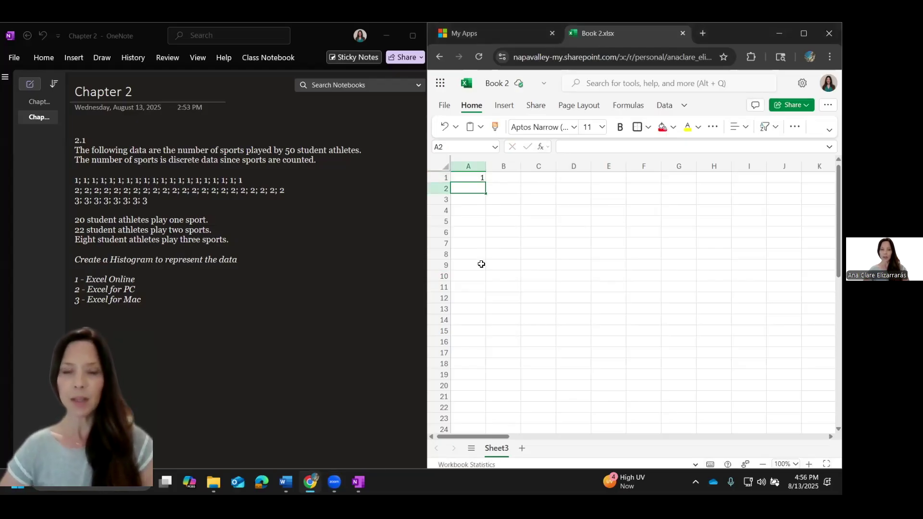
key("Up")
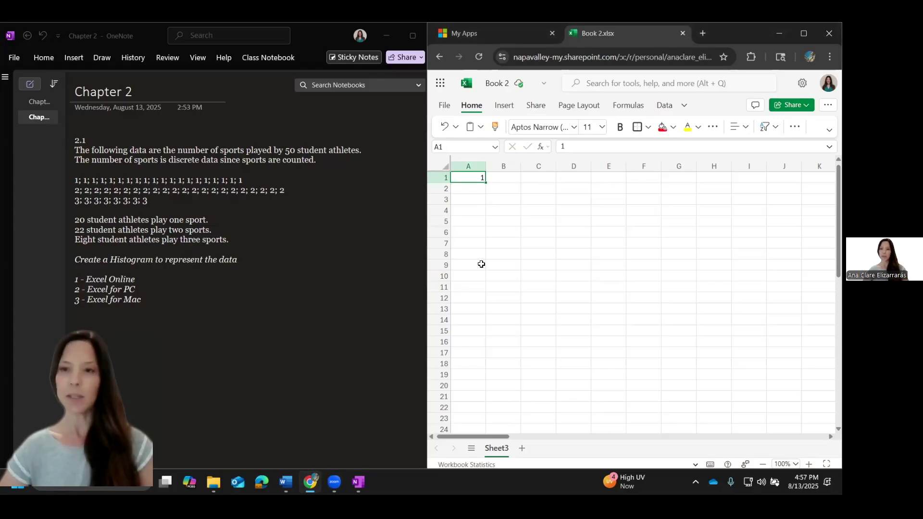
key("ctrl+c")
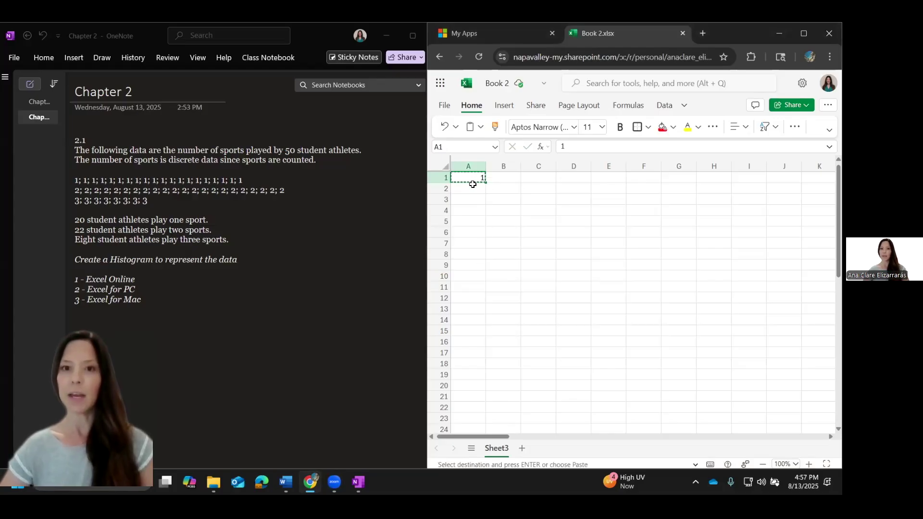
left_click_drag(472, 185, 473, 386)
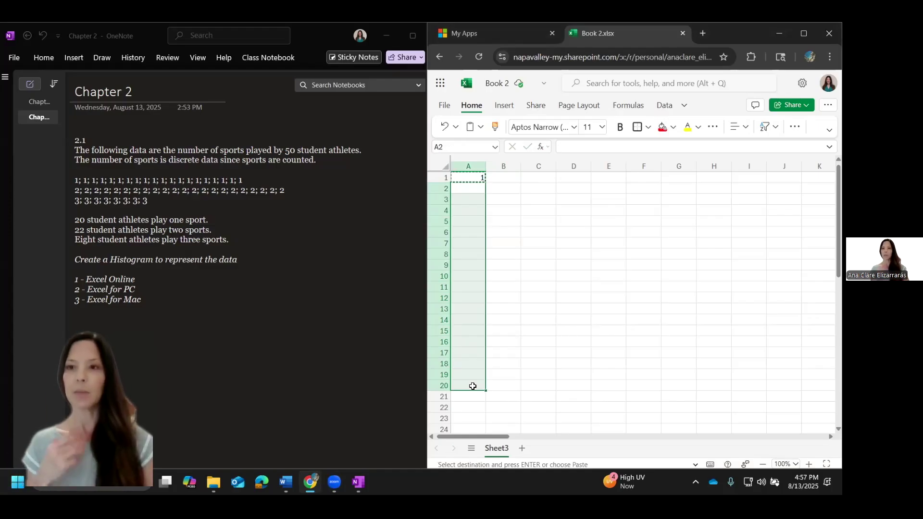
key("ctrl+v")
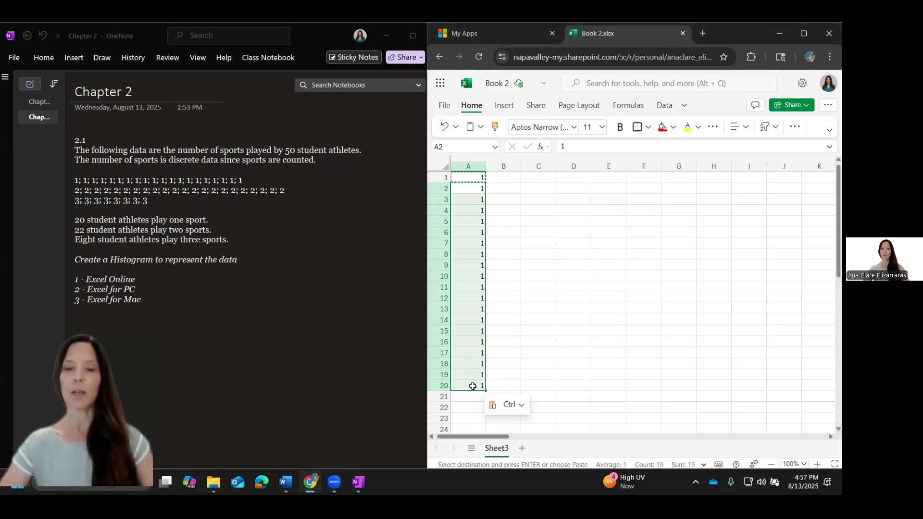
key("Right")
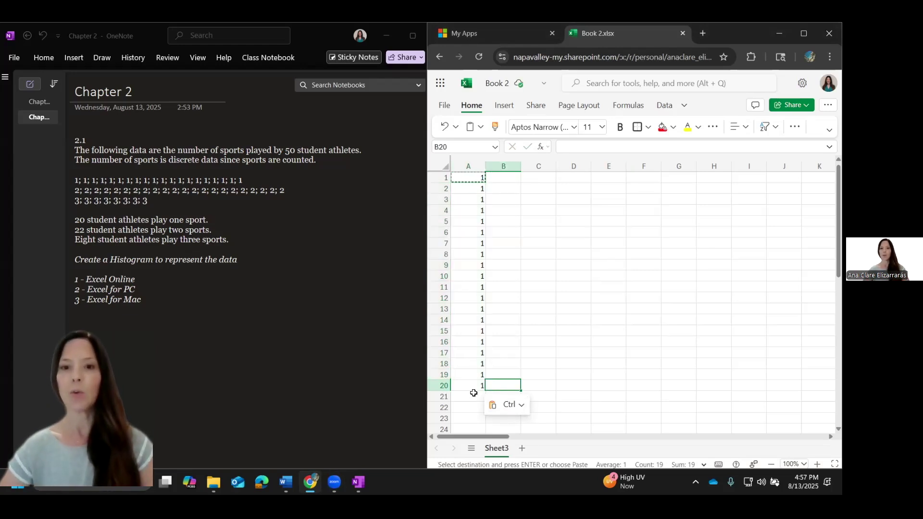
- Select A1:A20 to confirm the column holds twenty 1s
left_click(472, 387)
left_click(465, 179, "shift")
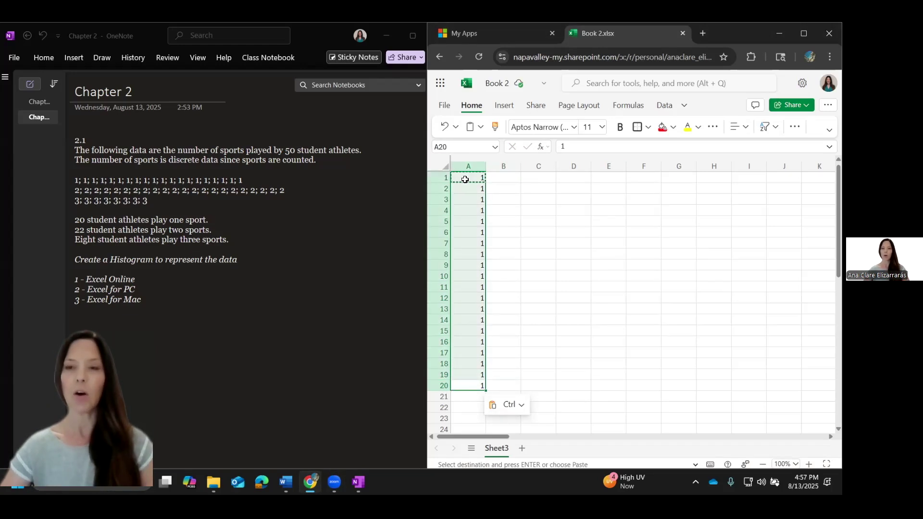
middle_click(465, 180)
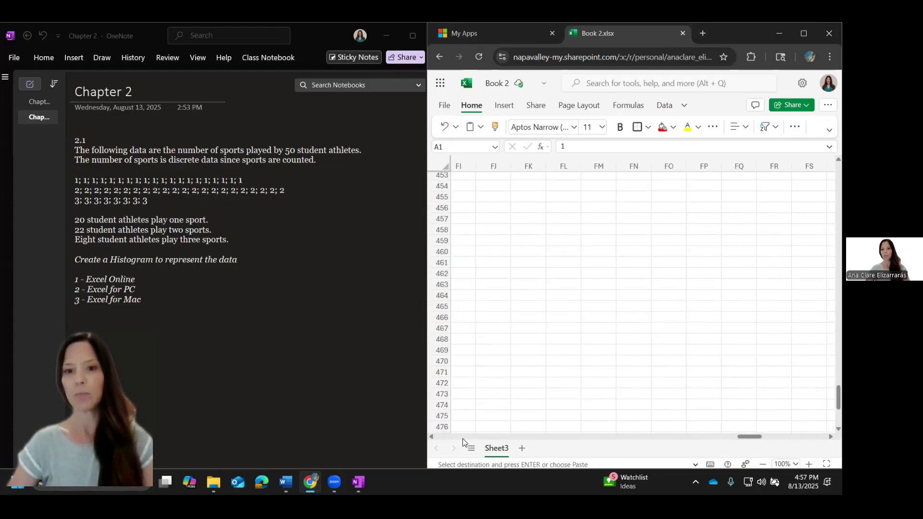
left_click_drag(751, 435, 386, 460)
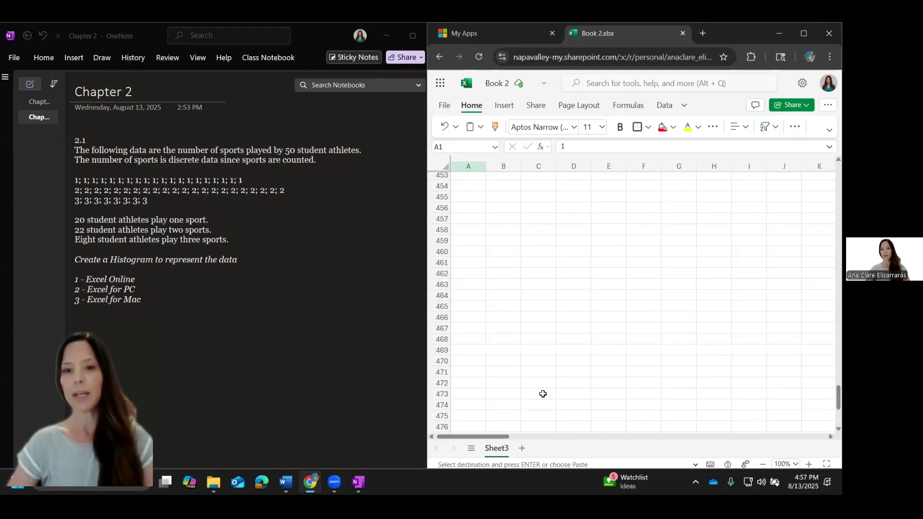
left_click_drag(837, 392, 812, 177)
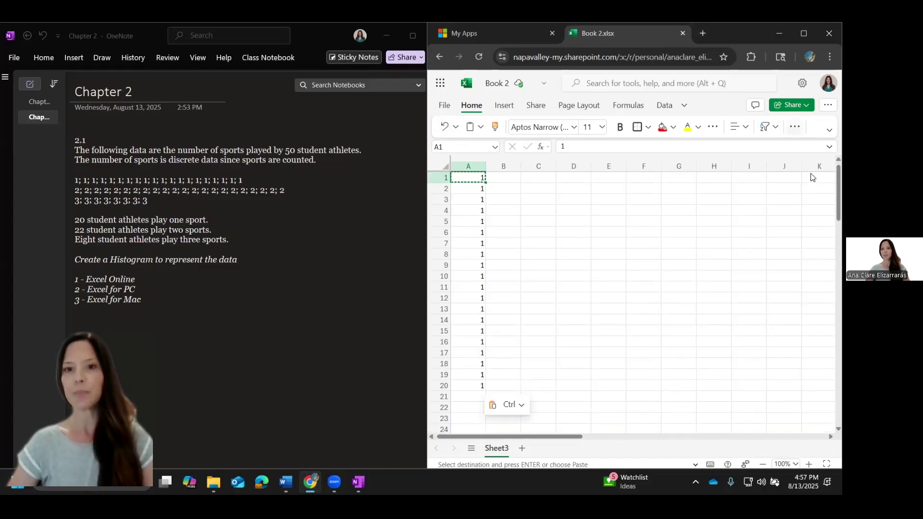
left_click(479, 385, "shift")
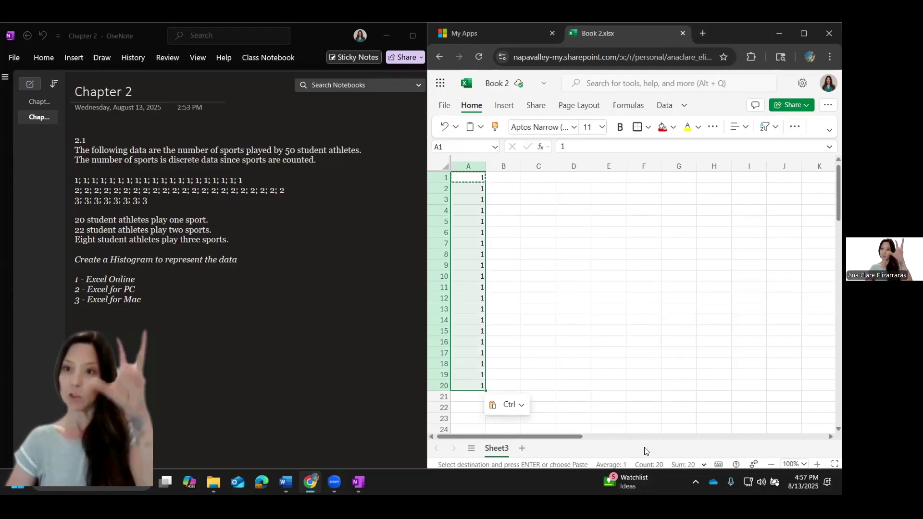
- Enter 2 in A21 and copy it through A42, then check the range
left_click(469, 397)
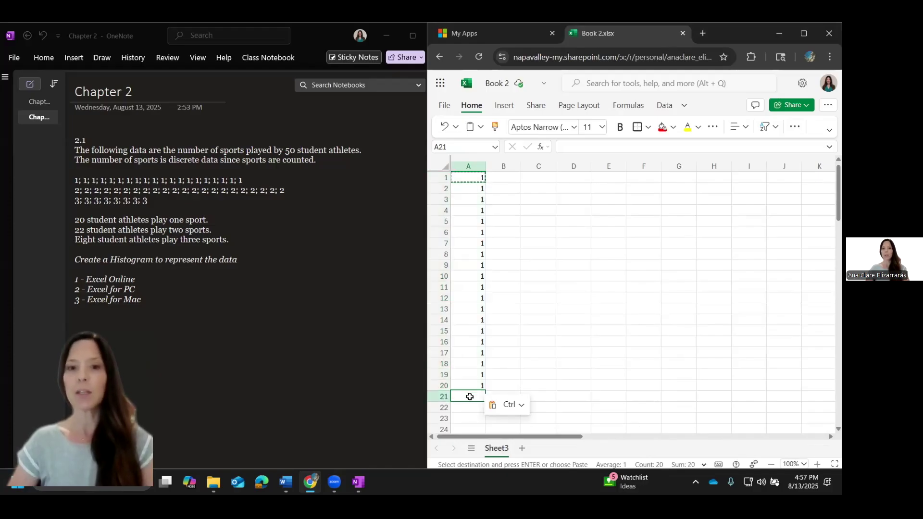
type("2")
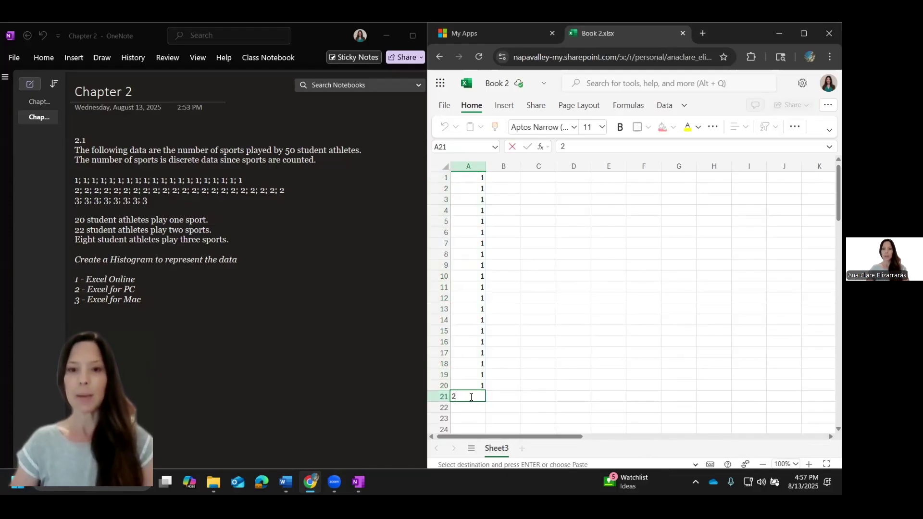
key("ctrl+Return")
key("ctrl+c")
scroll(470, 397, "down", 7)
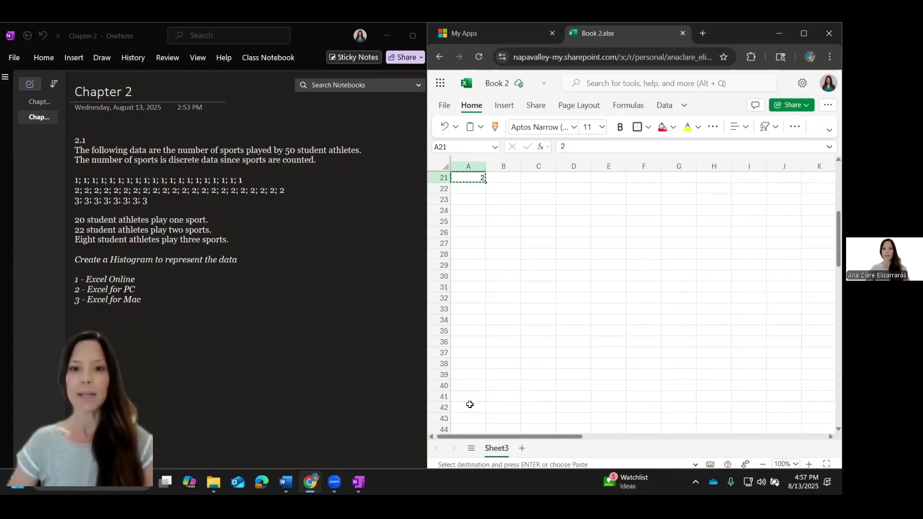
left_click(470, 408, "shift")
left_click(473, 427, "shift")
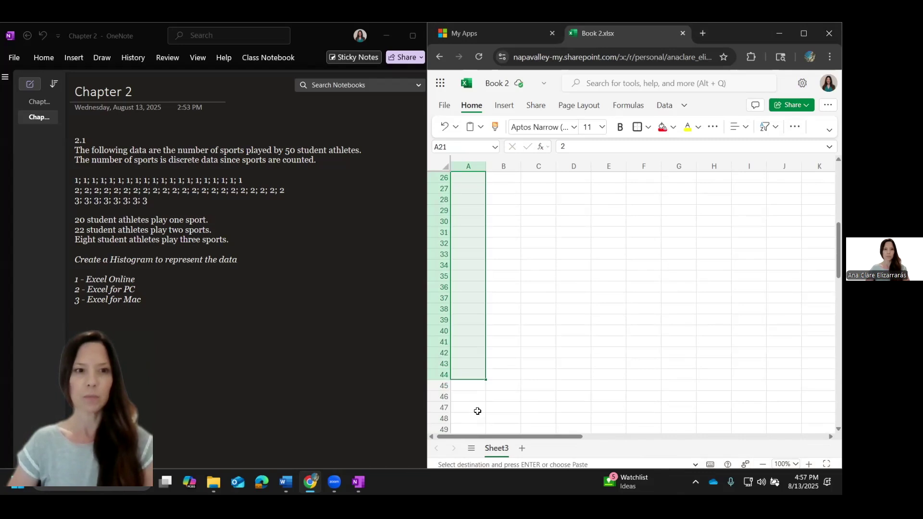
left_click(463, 353, "shift")
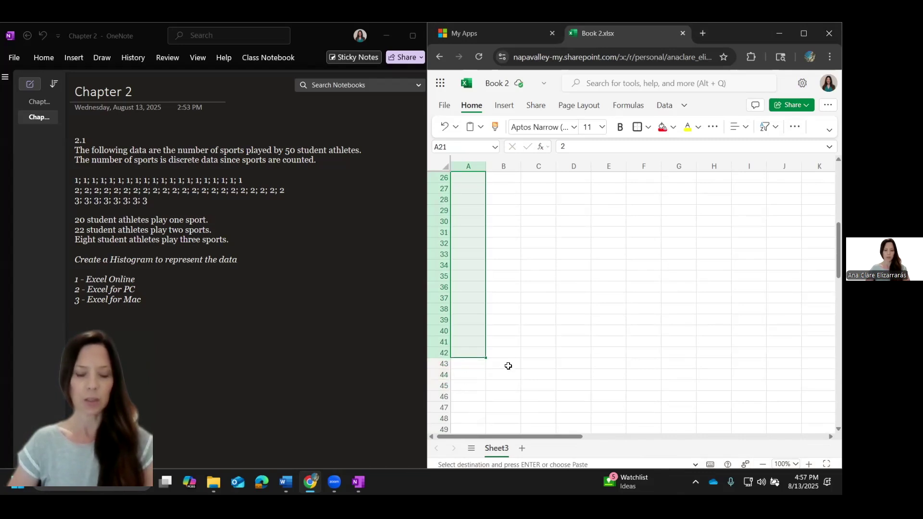
key("ctrl+v")
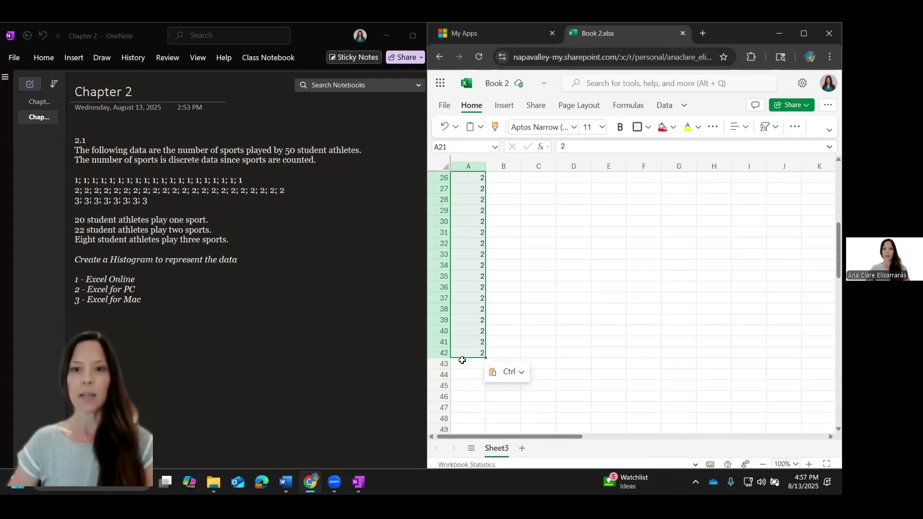
left_click(462, 354)
scroll(461, 354, "up", 5)
scroll(462, 354, "up", 2)
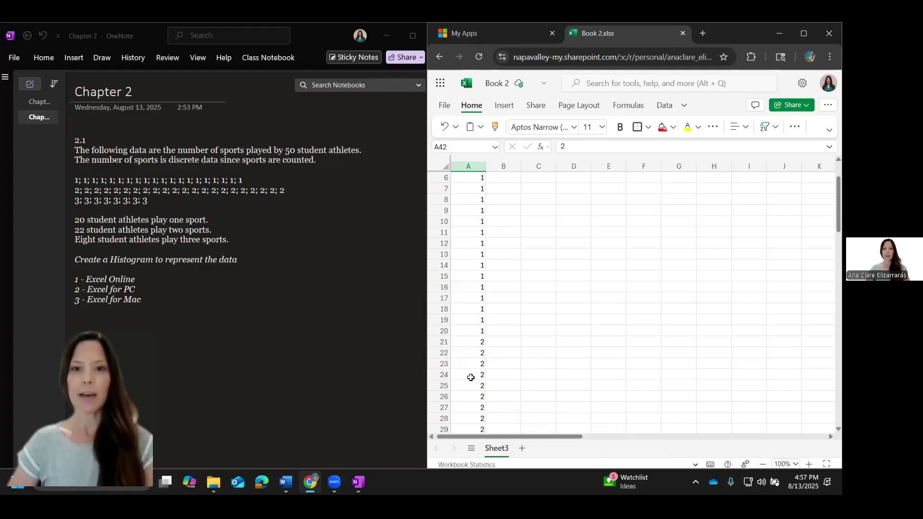
left_click(470, 343, "shift")
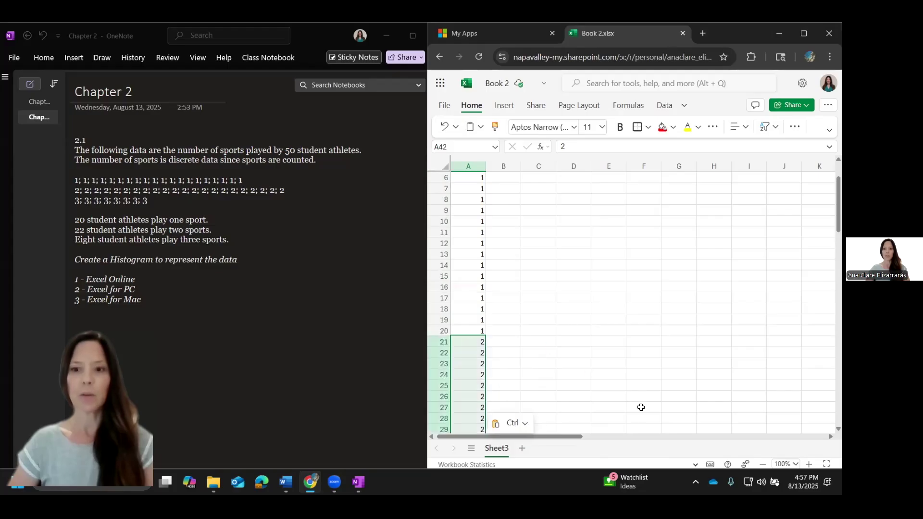
- Enter 3 in A43 and copy it through A50, confirming eight values
scroll(478, 362, "down", 7)
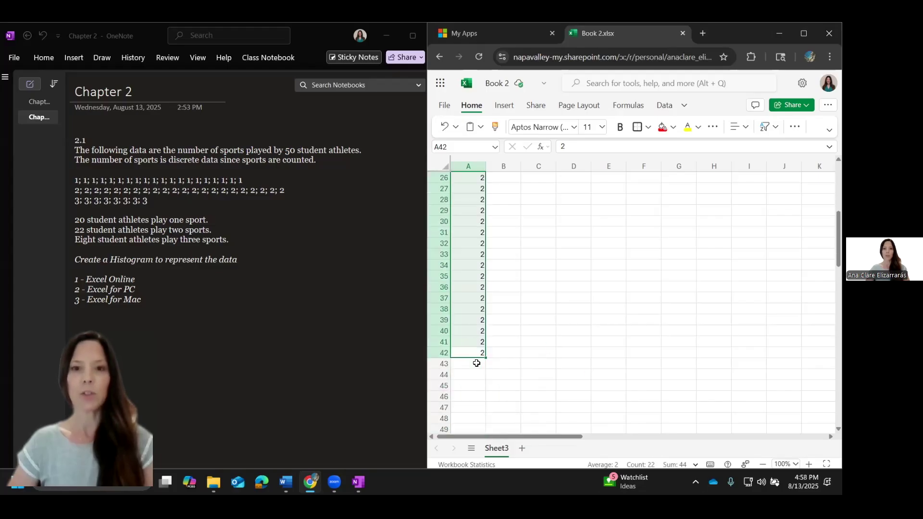
left_click(478, 362)
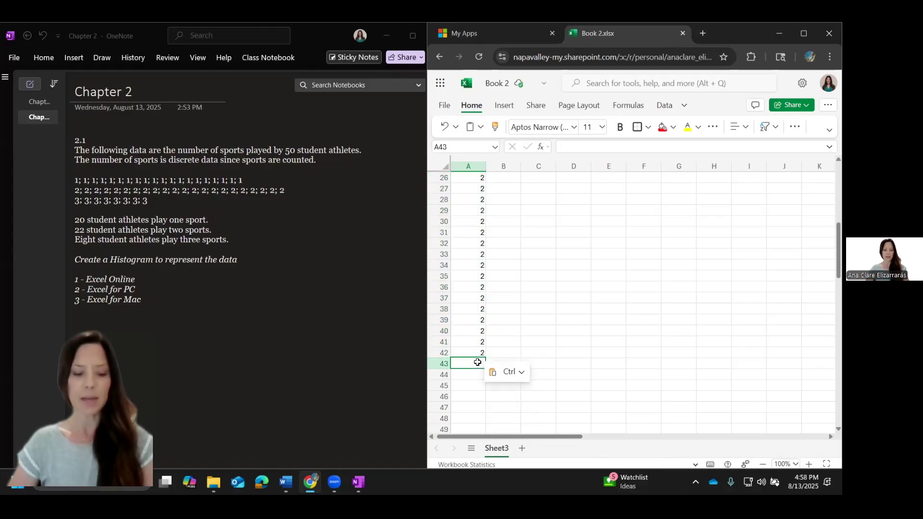
type("3")
key("ctrl+Return")
key("ctrl+c")
scroll(477, 362, "down", 5)
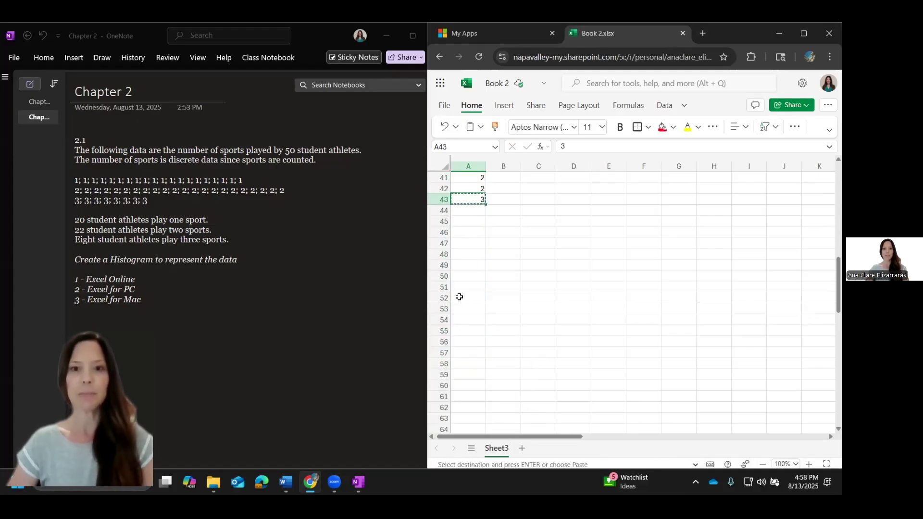
left_click(457, 278, "shift")
key("ctrl+v")
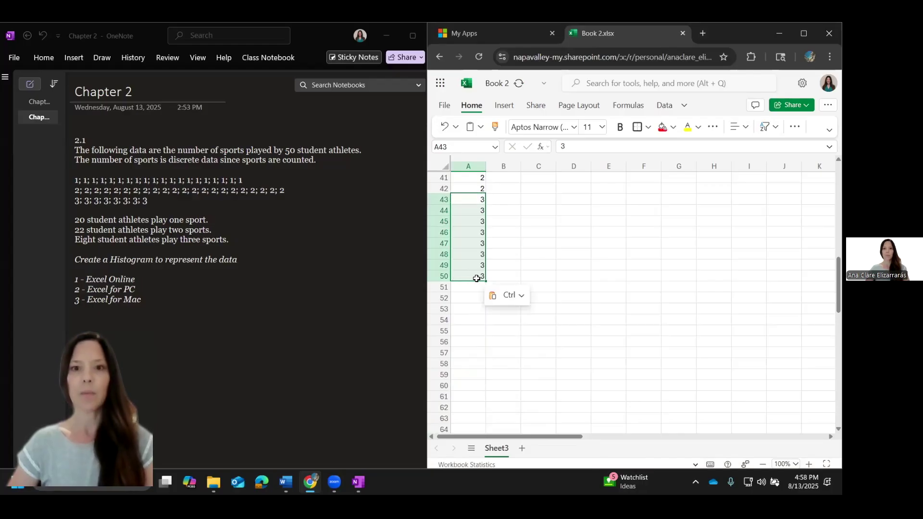
left_click(476, 276)
left_click(470, 203, "shift")
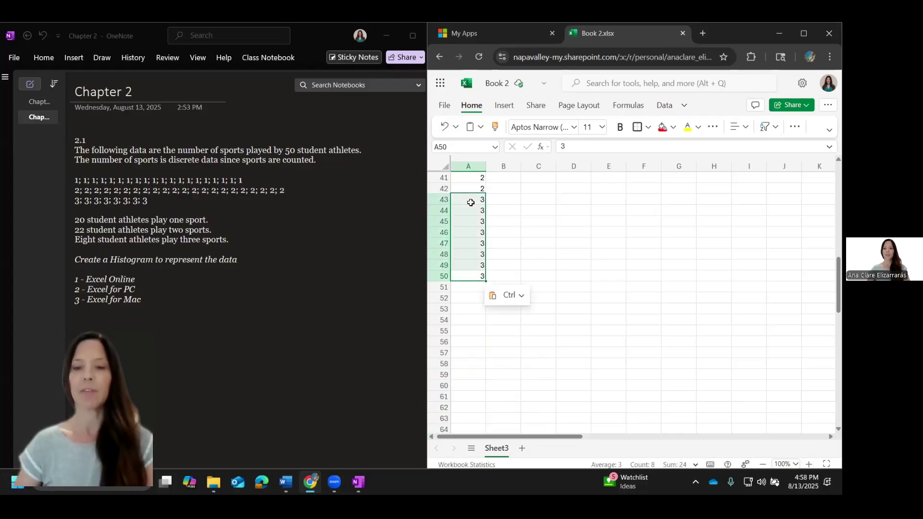
scroll(473, 205, "up", 13)
- Open the Insert chart-type gallery and scroll down to the Statistical charts
left_click(502, 220)
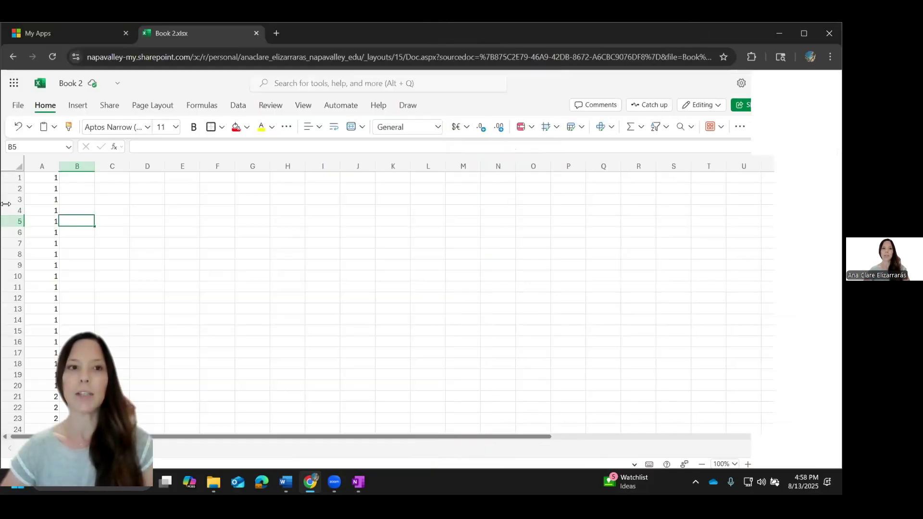
left_click_drag(426, 214, 96, 216)
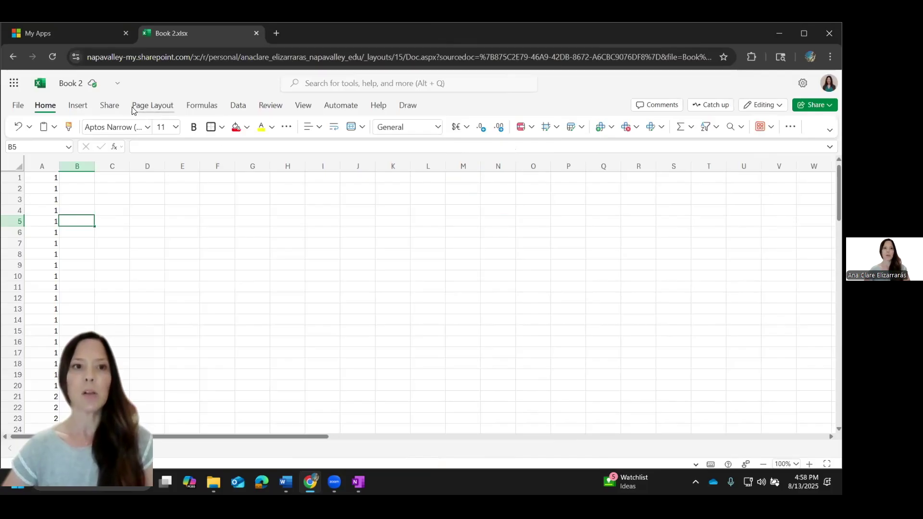
left_click(77, 106)
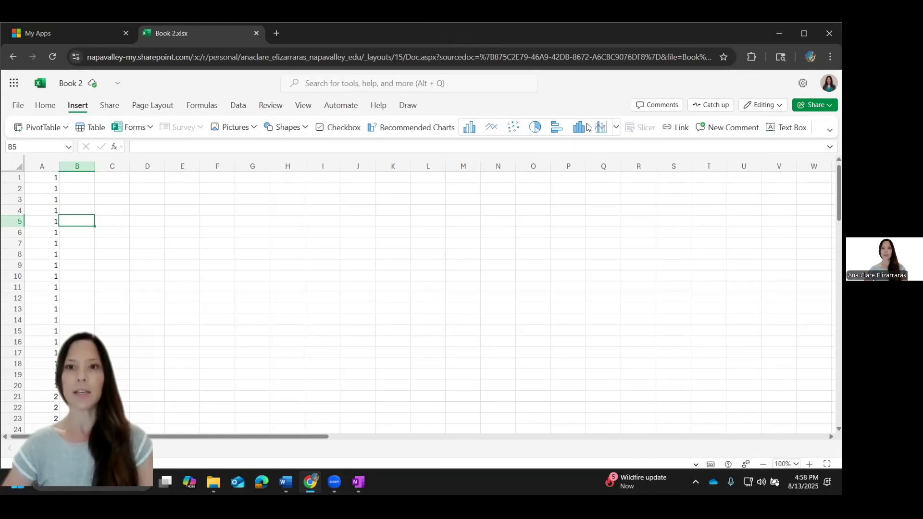
left_click(617, 129)
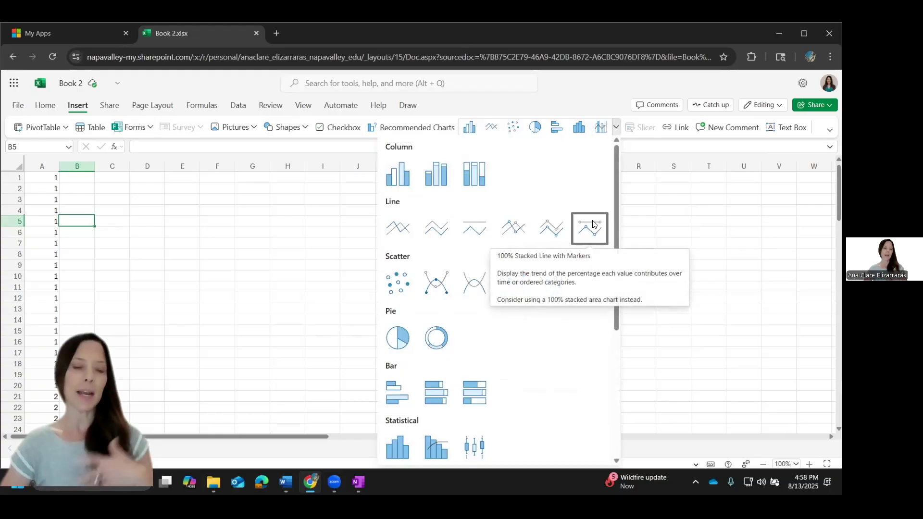
scroll(594, 224, "down", 4)
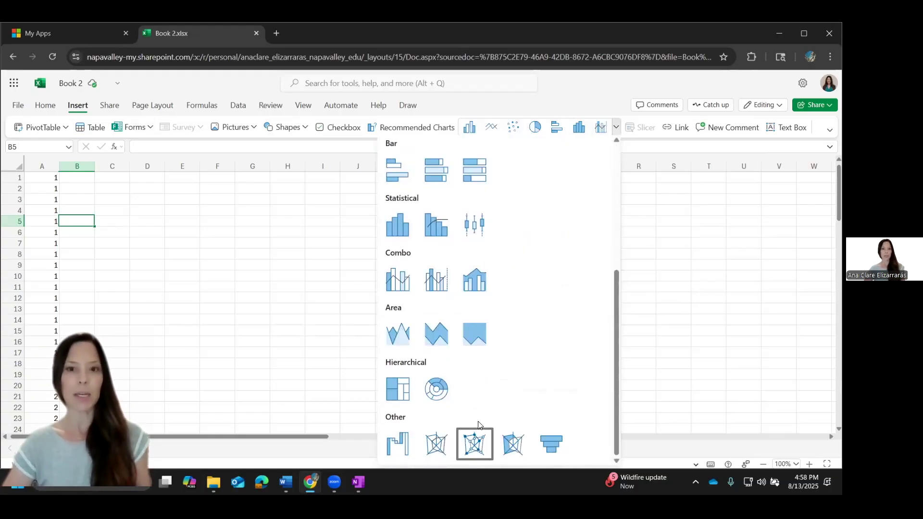
scroll(395, 263, "up", 4)
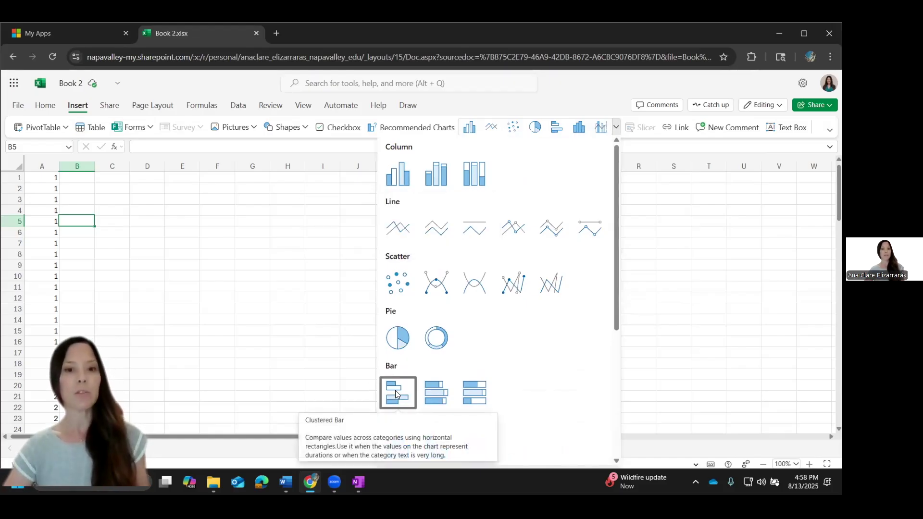
scroll(396, 390, "down", 3)
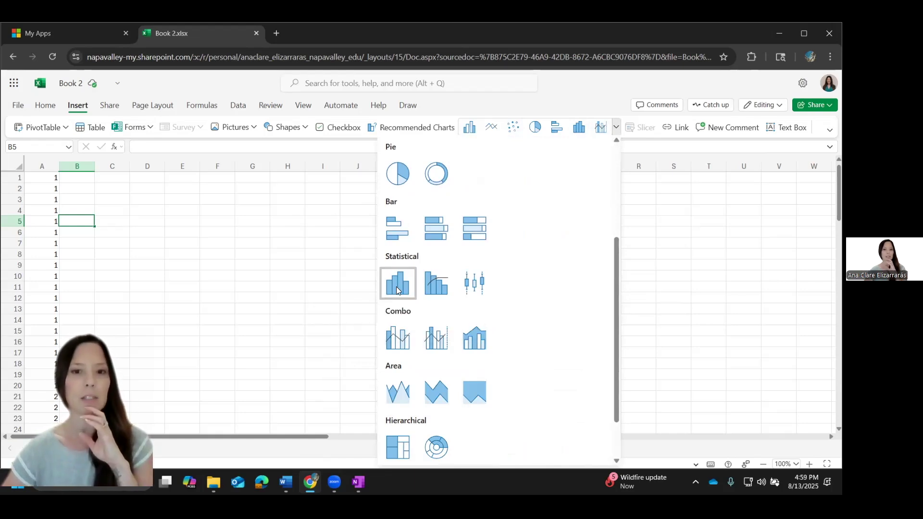
- Insert a Statistical Histogram chart of column A, showing bins of 20, 22 and 8
left_click(396, 287)
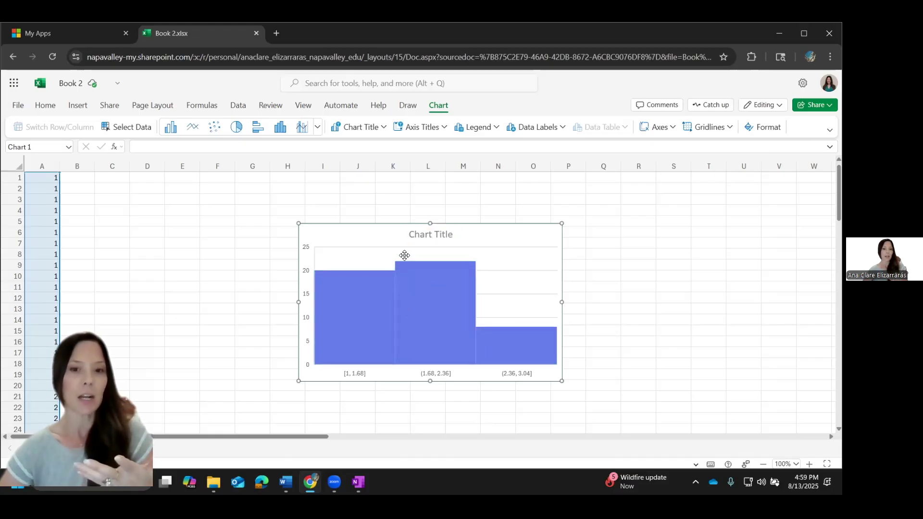
mouse_move(435, 338)
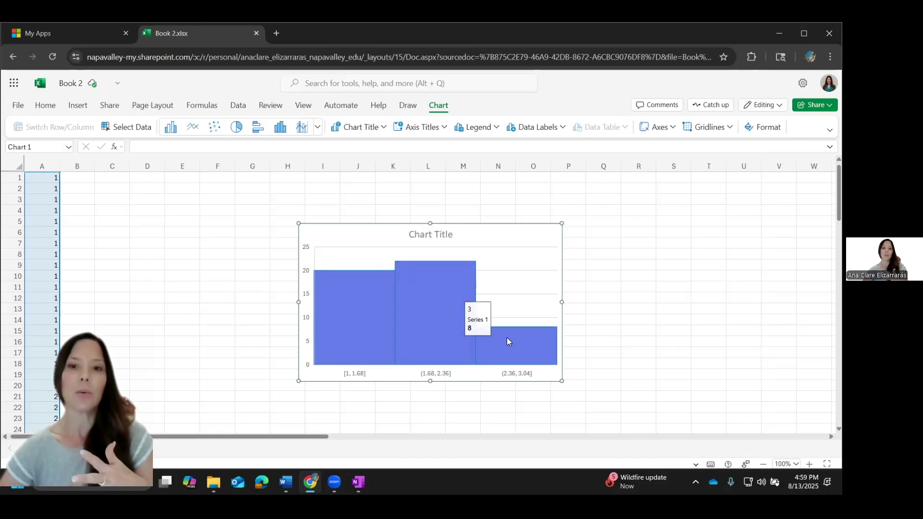
mouse_move(368, 340)
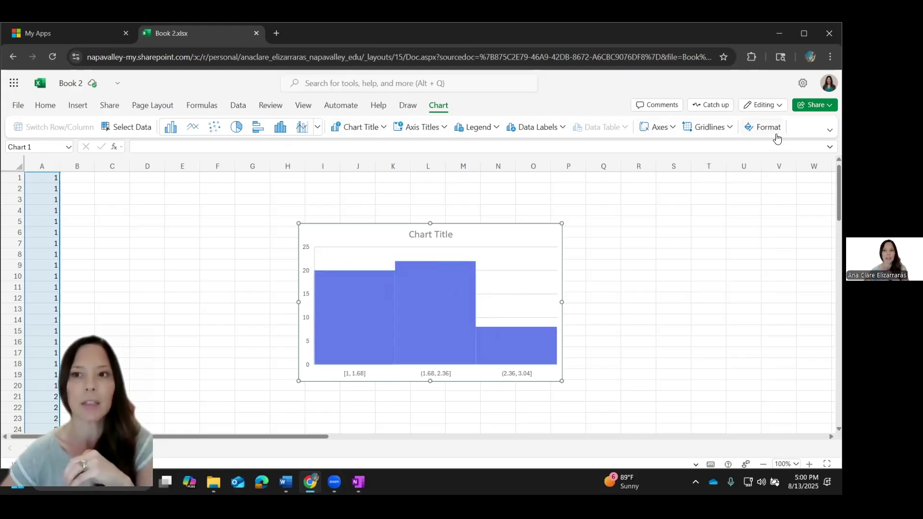
- Open the Chart pane and view the histogram's data source, A1:A50
left_click(763, 127)
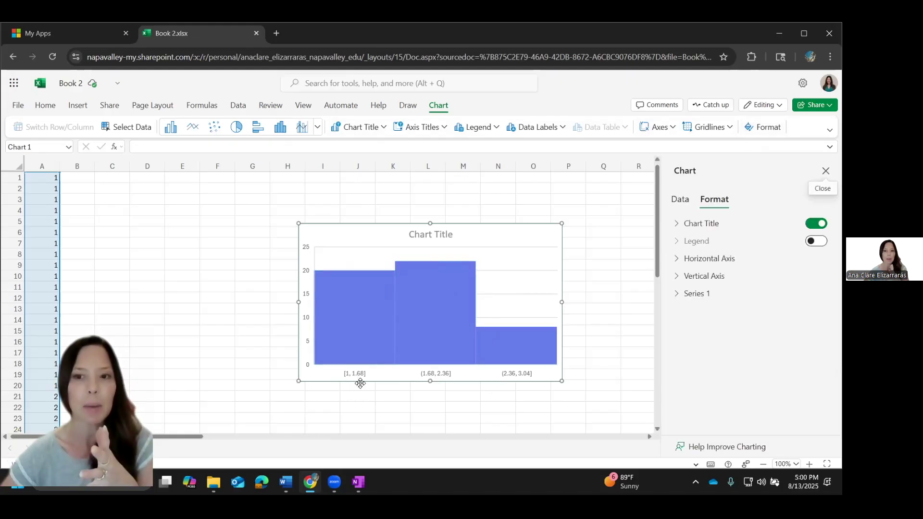
right_click(359, 378)
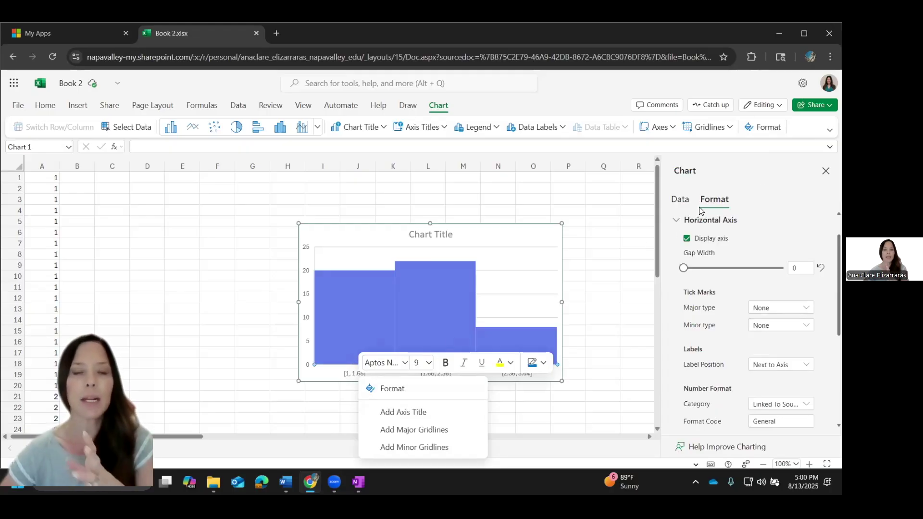
left_click(683, 205)
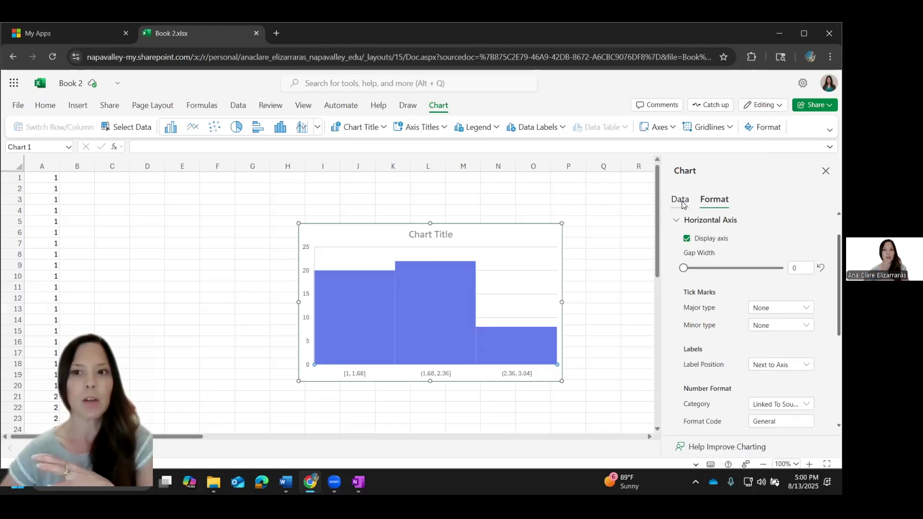
left_click(682, 205)
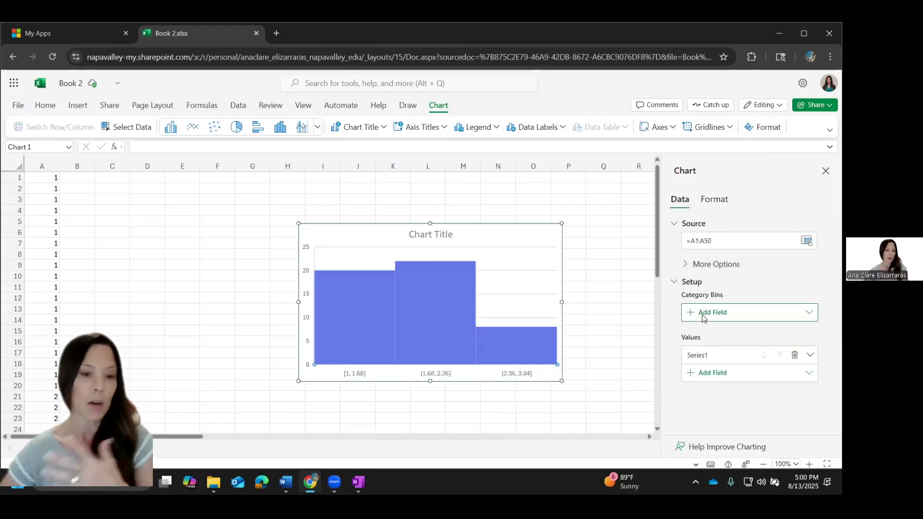
- Replace the default chart title with 'Number of Sports Played'
left_click(720, 201)
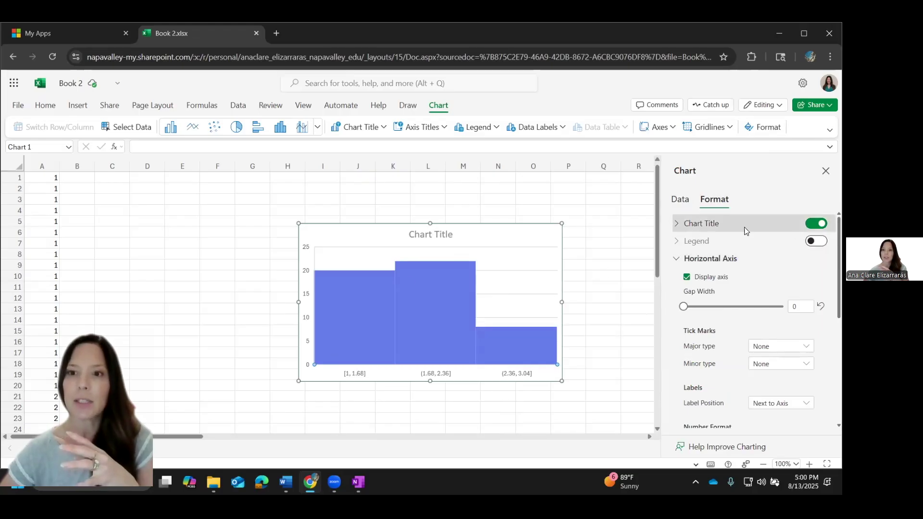
left_click(675, 226)
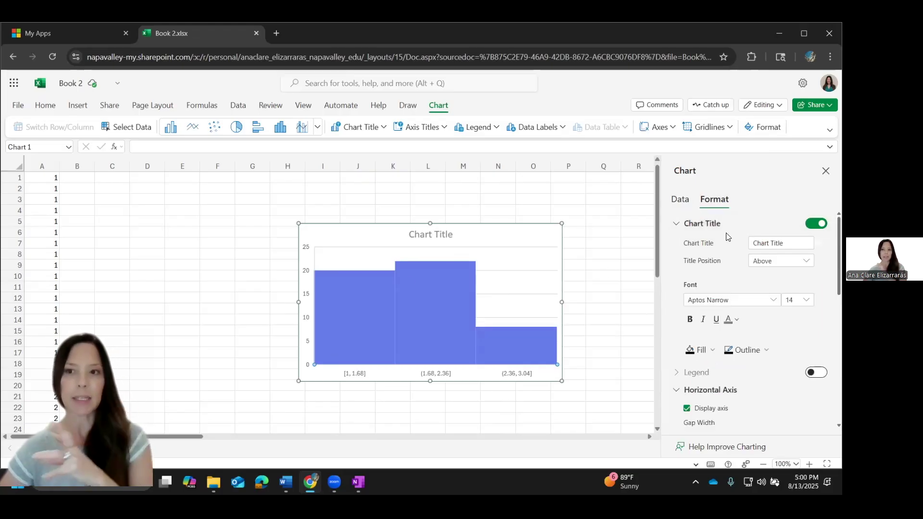
left_click(793, 243)
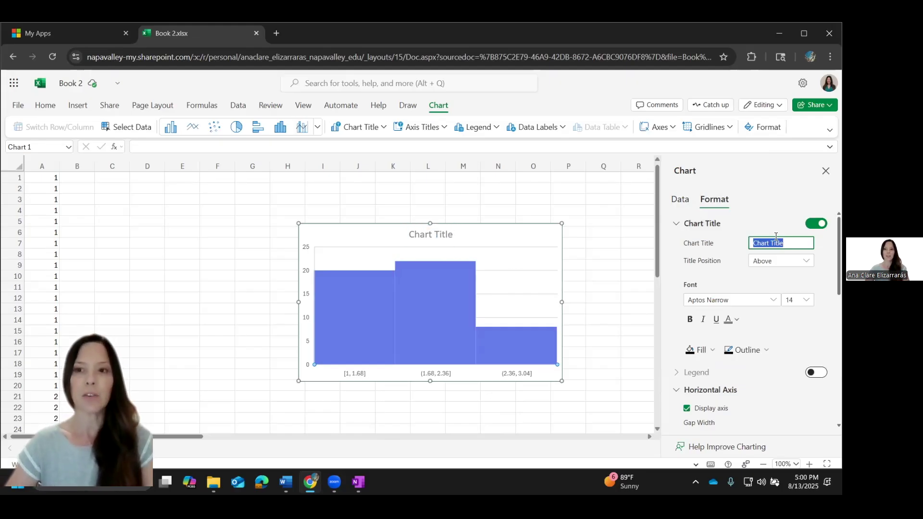
type("Number of S")
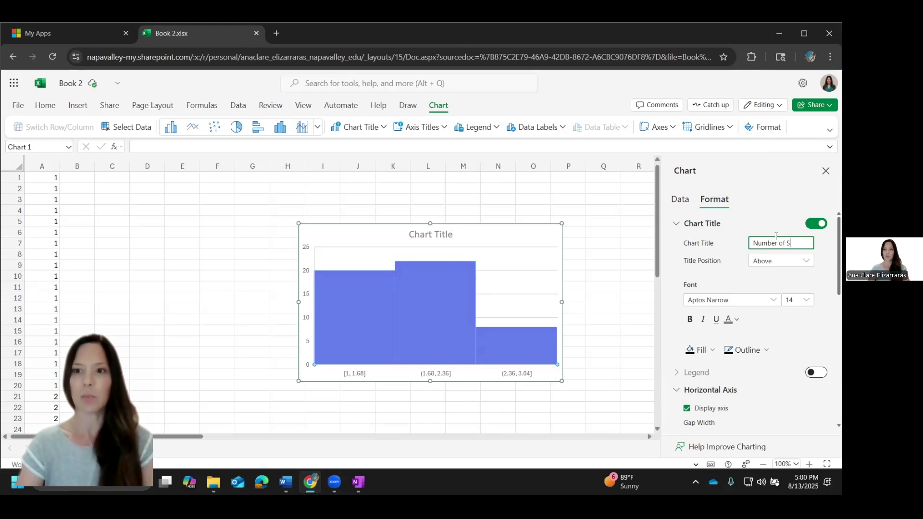
type("ports Played")
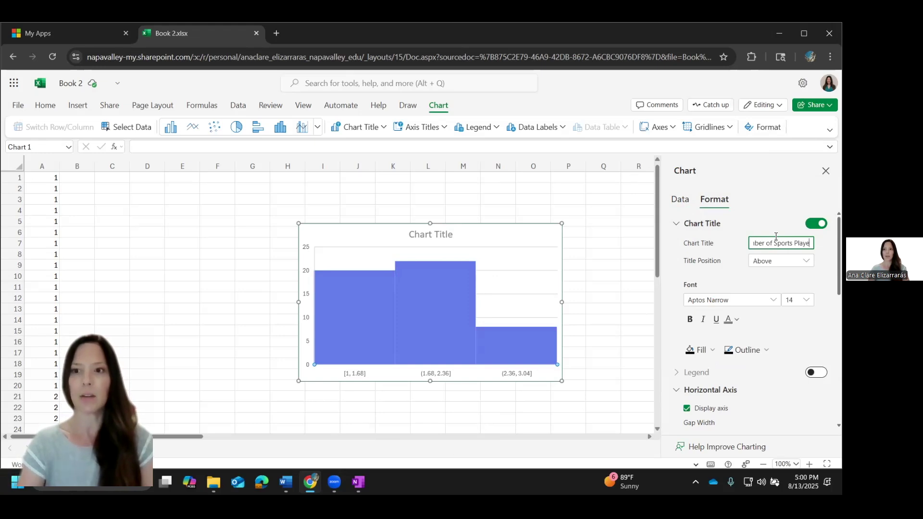
key("Return")
left_click(435, 240)
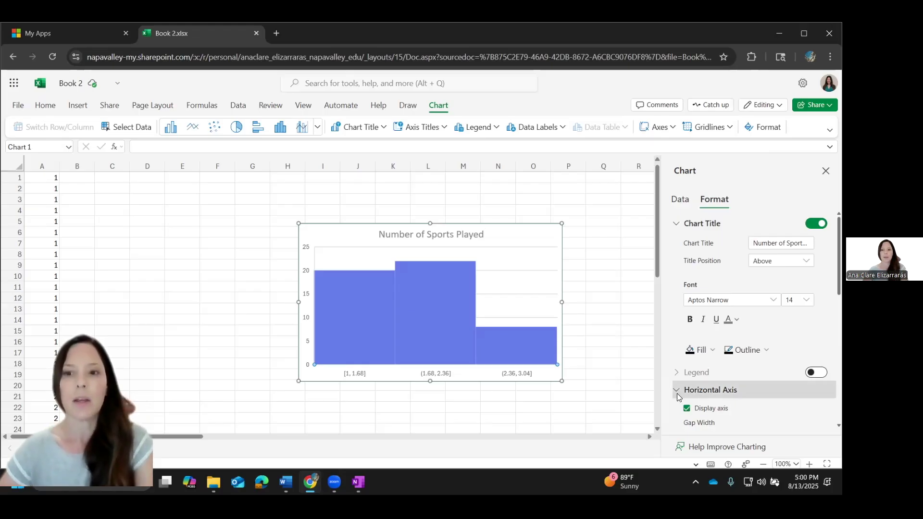
- Expand the Series 1 bin options, leaving overflow and underflow bins unchecked
scroll(676, 394, "down", 1)
scroll(677, 394, "down", 4)
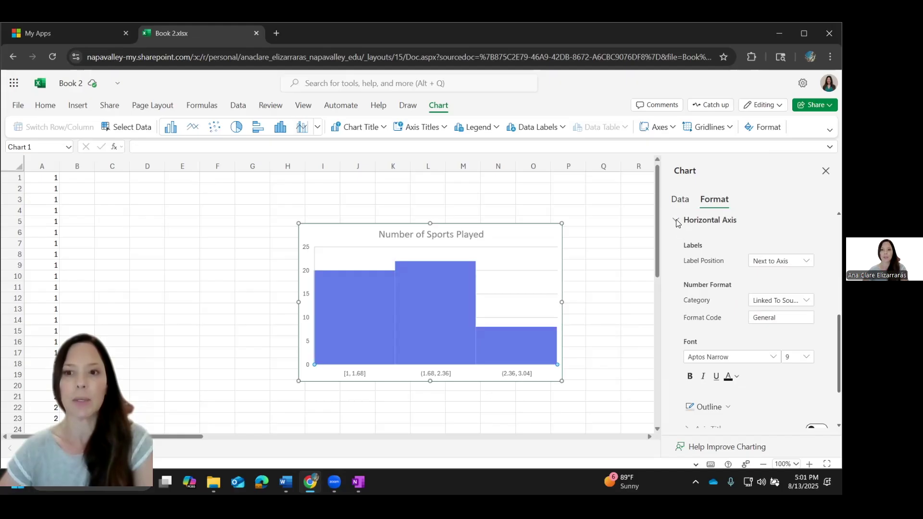
scroll(651, 317, "down", 10)
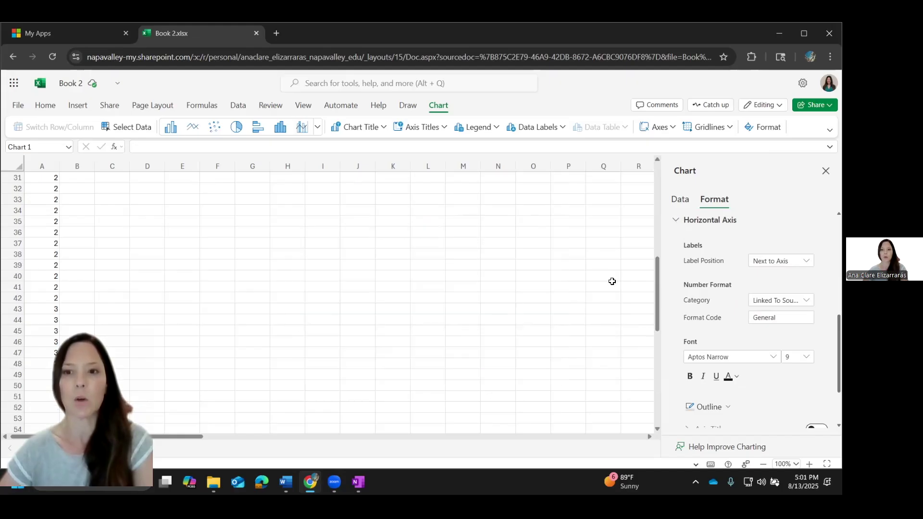
scroll(599, 281, "up", 10)
scroll(701, 339, "down", 2)
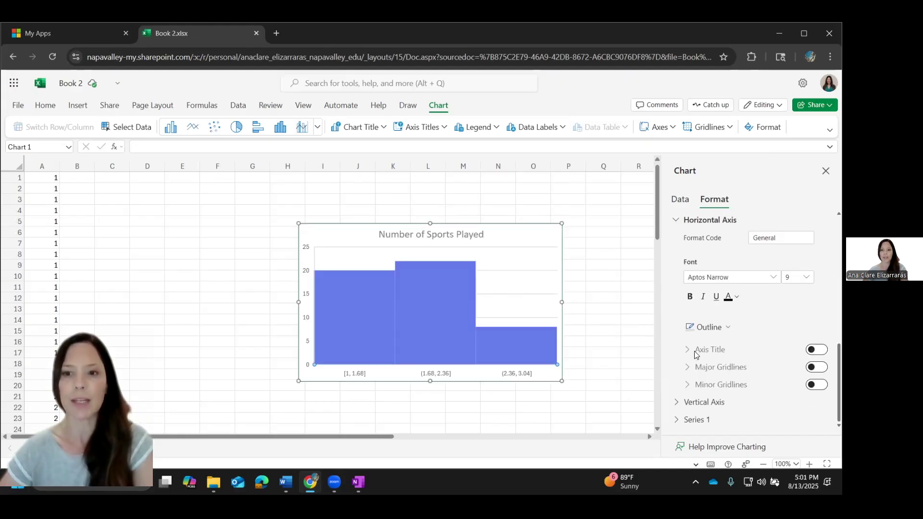
left_click(676, 421)
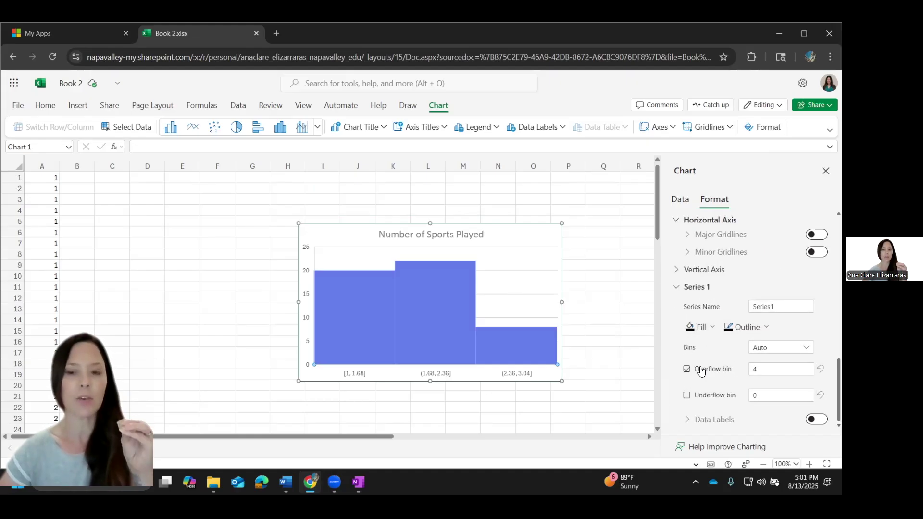
left_click(705, 396)
left_click(706, 399)
left_click(699, 377)
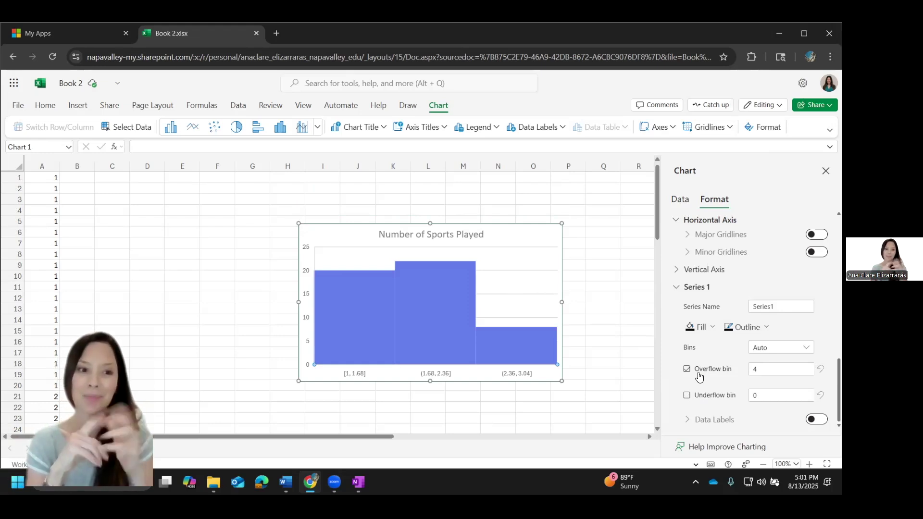
left_click(698, 372)
- Set bins by Number of bins, trying 7 first and then 3
left_click(758, 351)
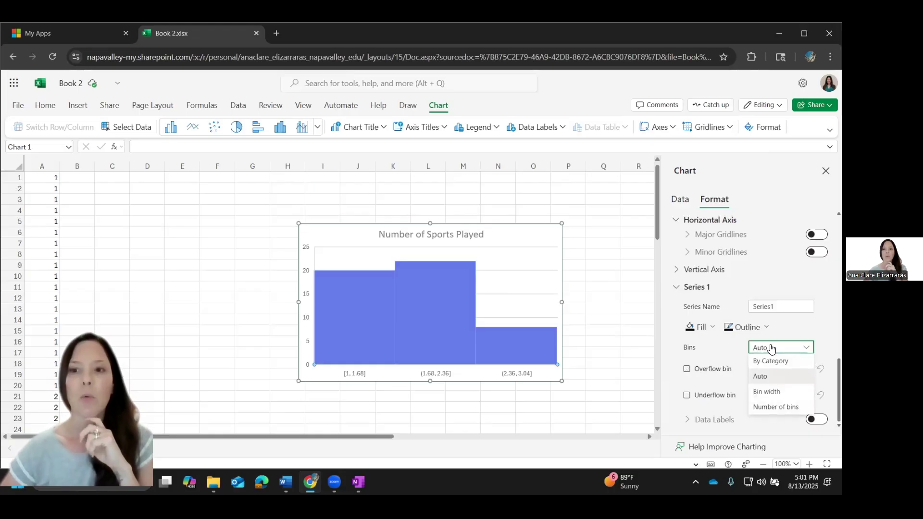
left_click(779, 409)
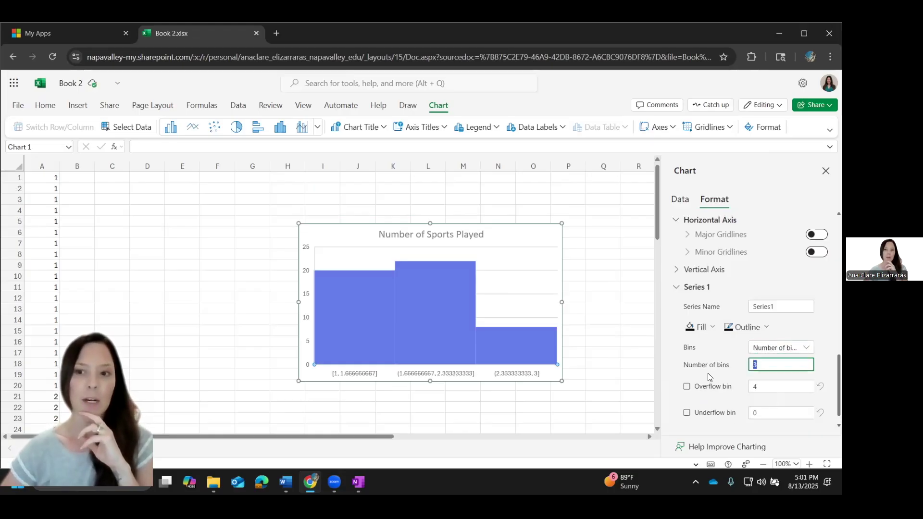
key("Tab")
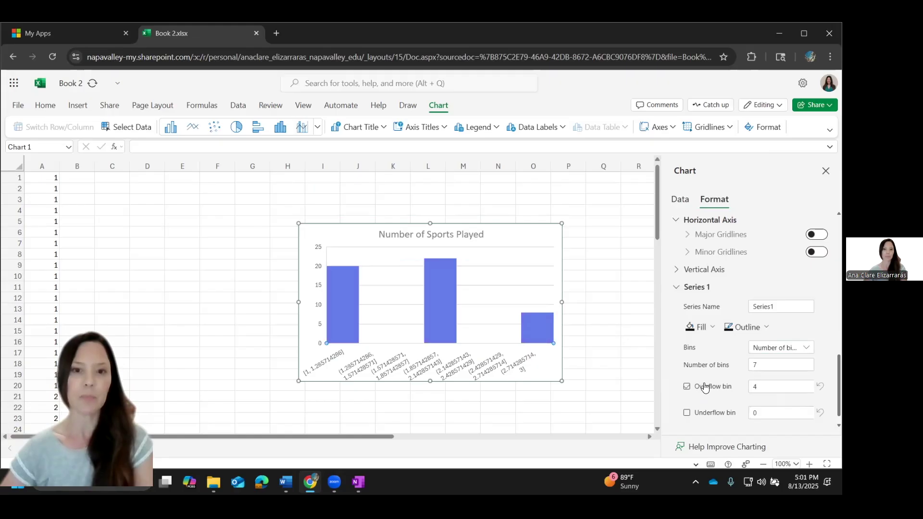
double_click(756, 367)
type("3")
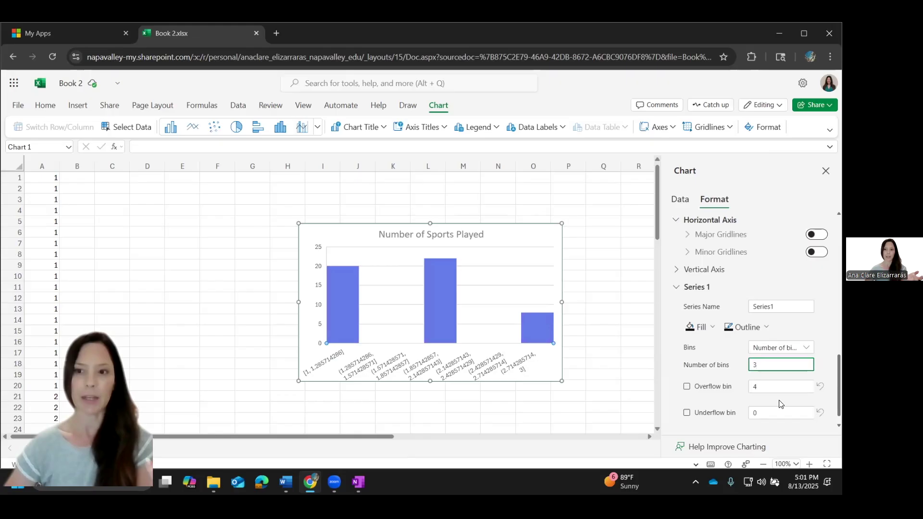
key("Tab")
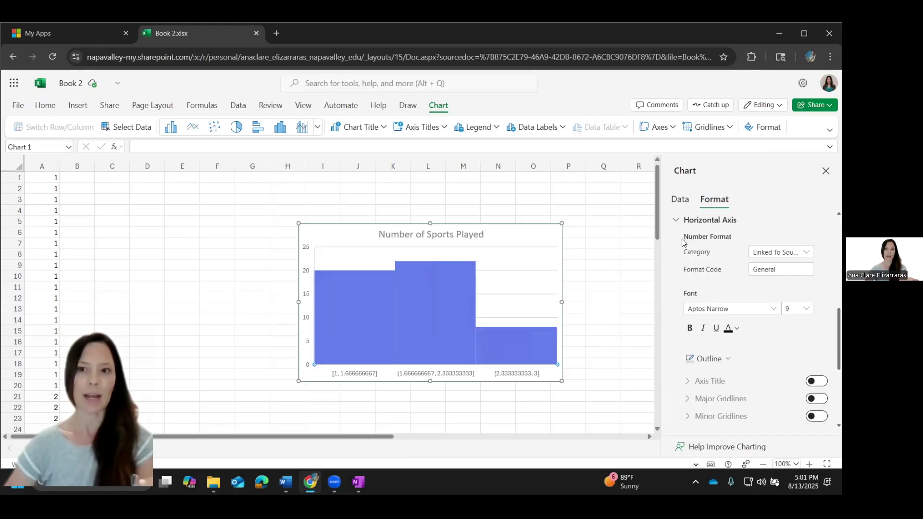
- Format the horizontal axis labels with the Number category, decimal places set to 1
scroll(704, 270, "up", 2)
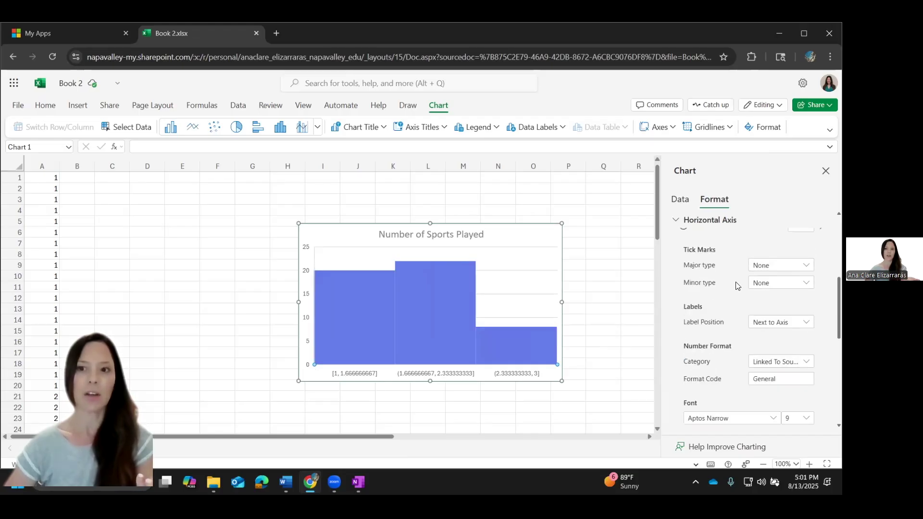
left_click(768, 365)
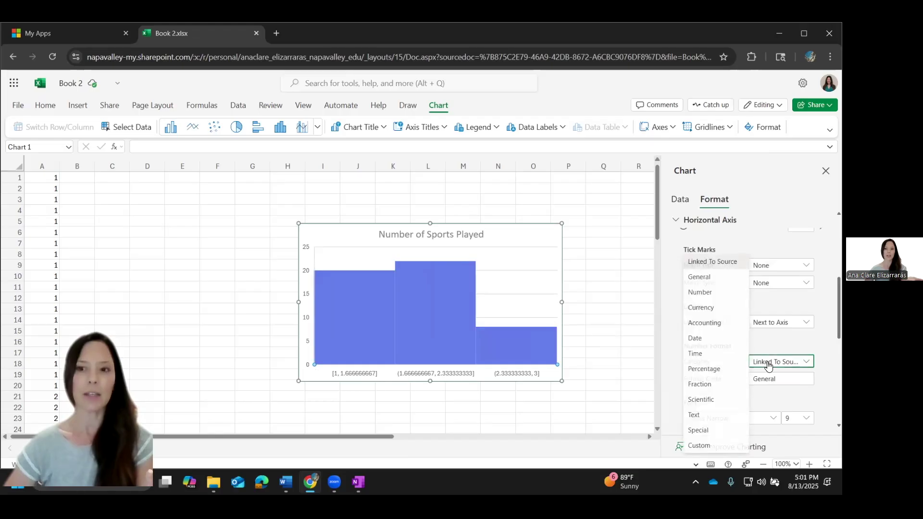
left_click(705, 299)
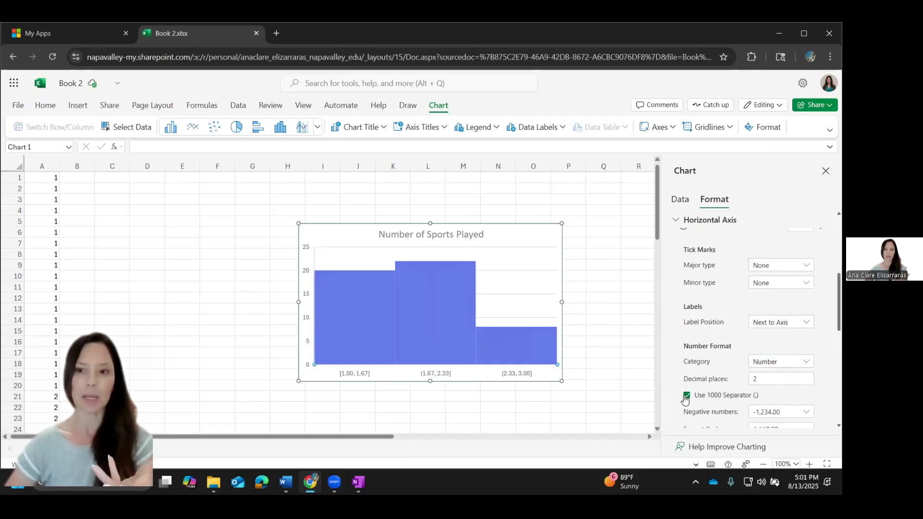
left_click(776, 379)
key("BackSpace")
type("1")
key("Tab")
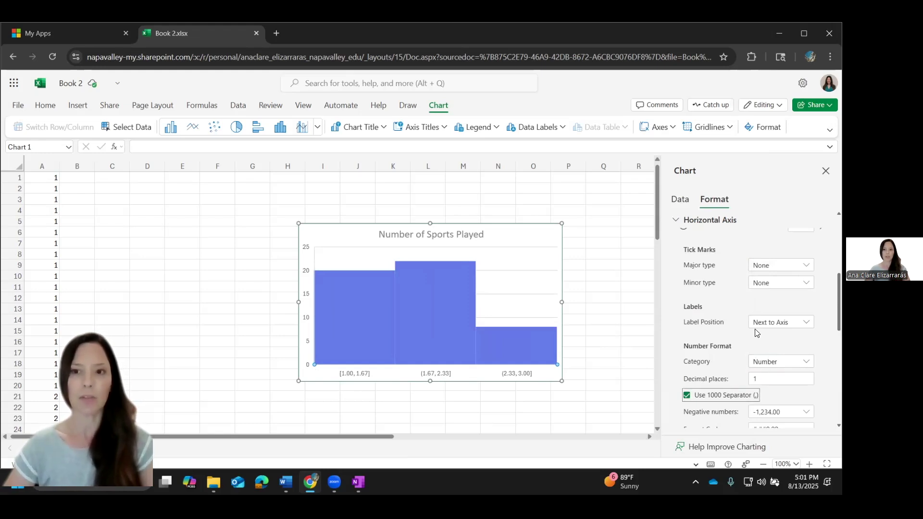
scroll(756, 293, "up", 3)
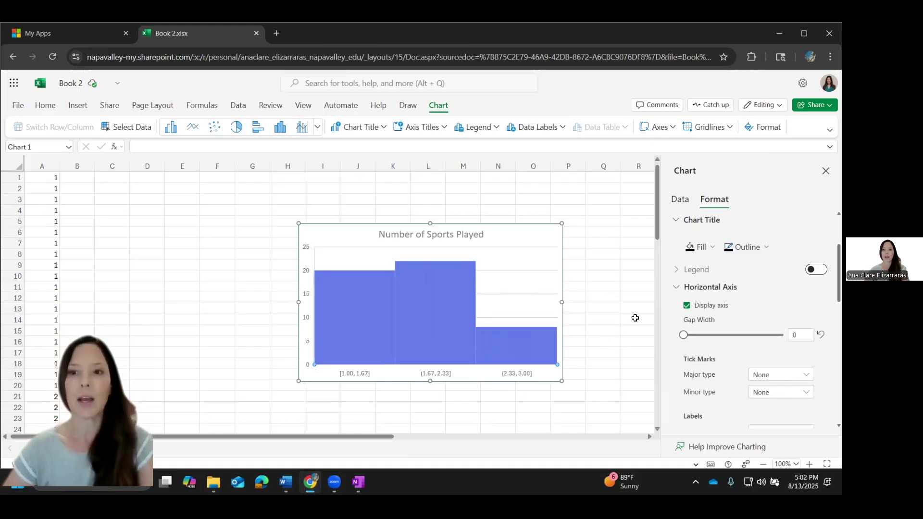
- Turn on the overflow bin and set its threshold to 3
left_click(676, 289)
scroll(678, 295, "down", 1)
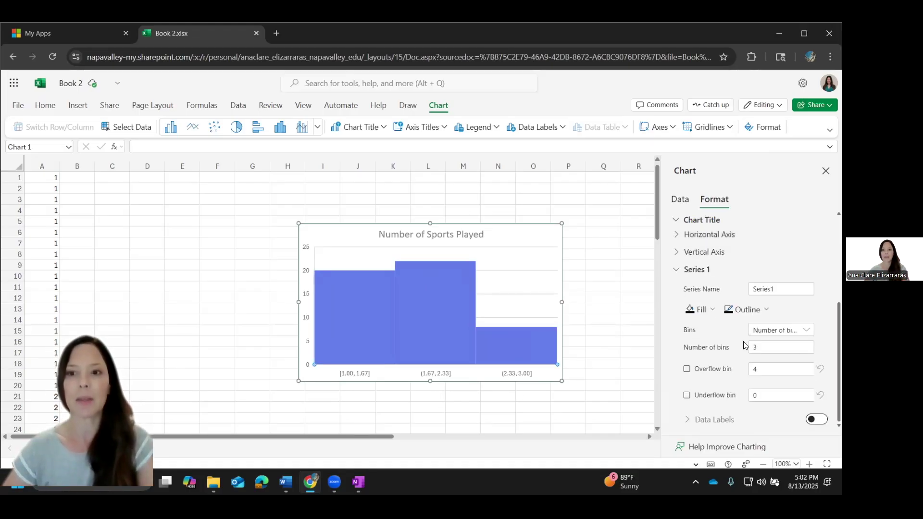
left_click(687, 370)
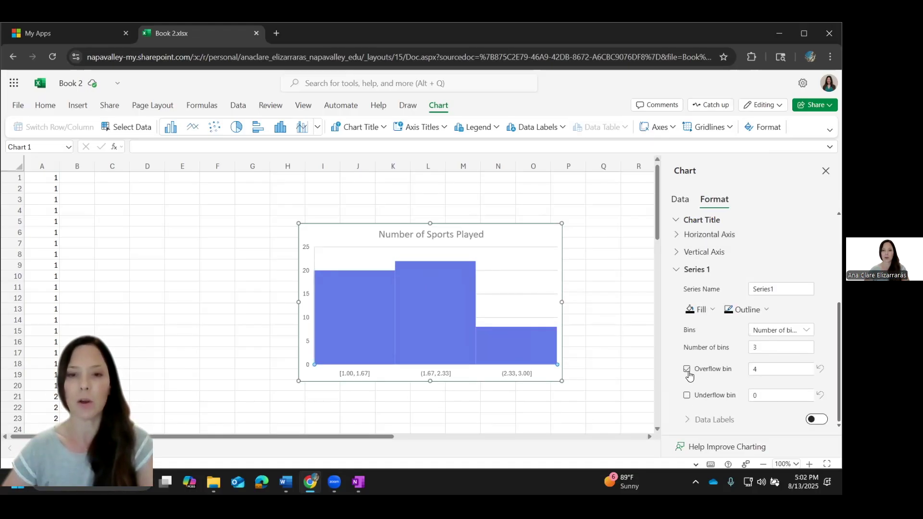
left_click(688, 369)
mouse_move(508, 344)
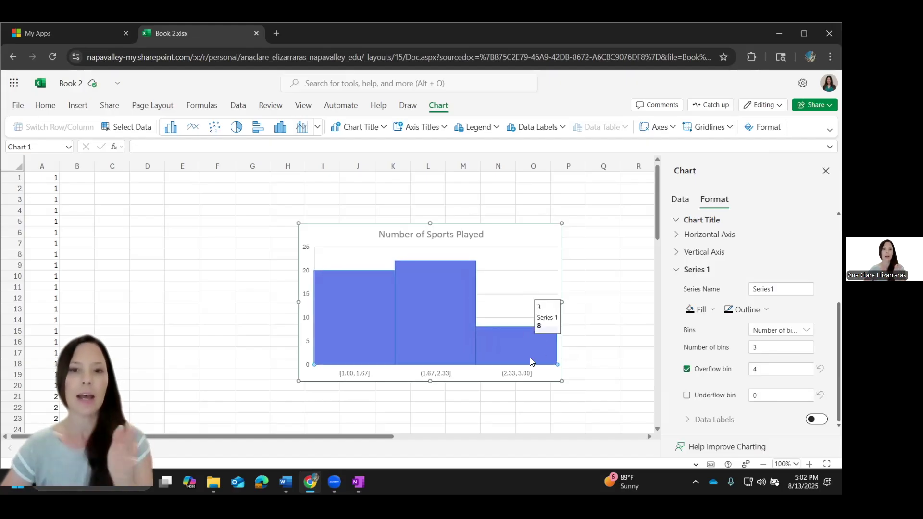
left_click(762, 368)
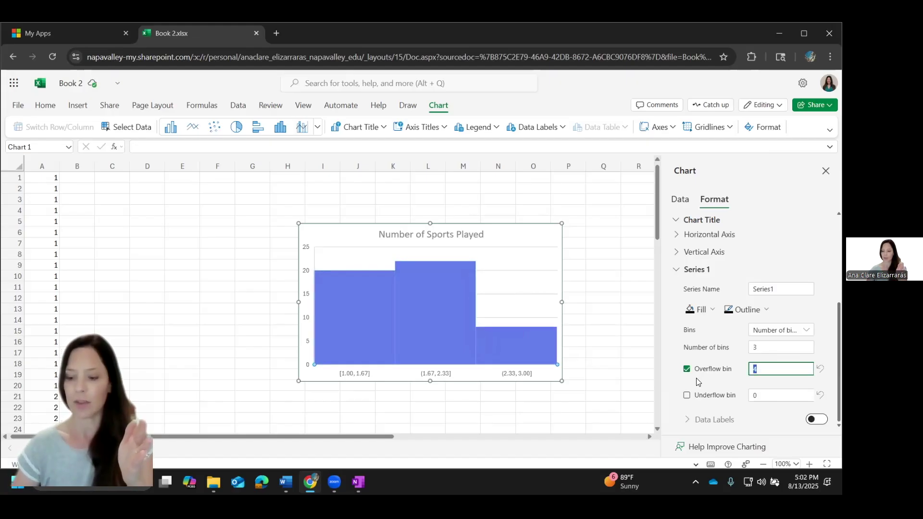
left_click(769, 395)
left_click(764, 373)
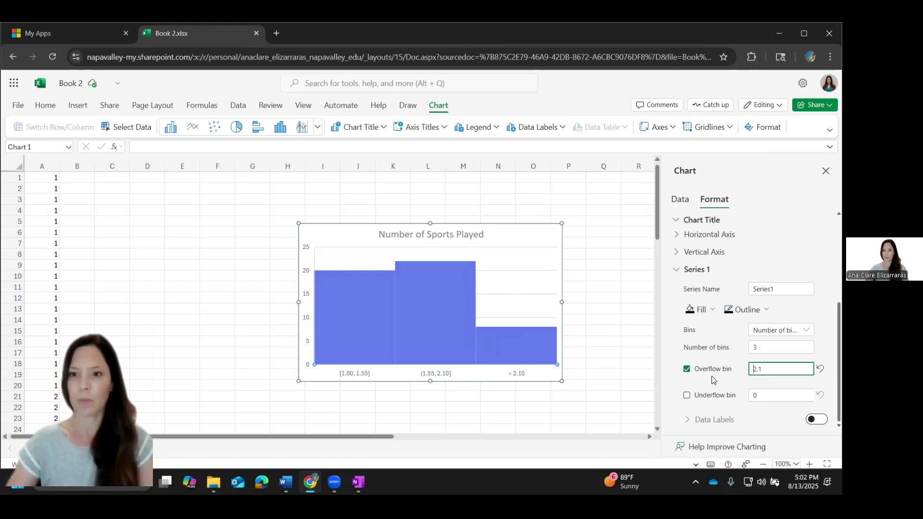
left_click(762, 394)
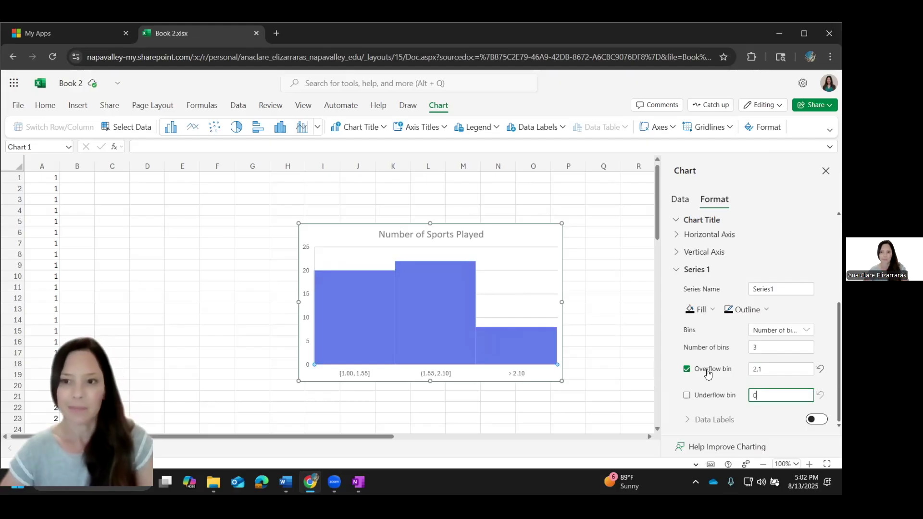
key("shift+Tab")
type("3")
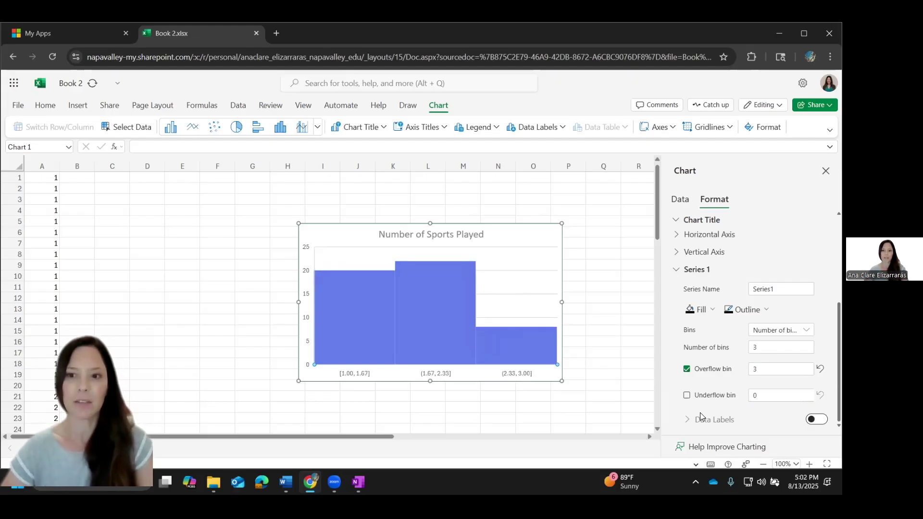
left_click(782, 394)
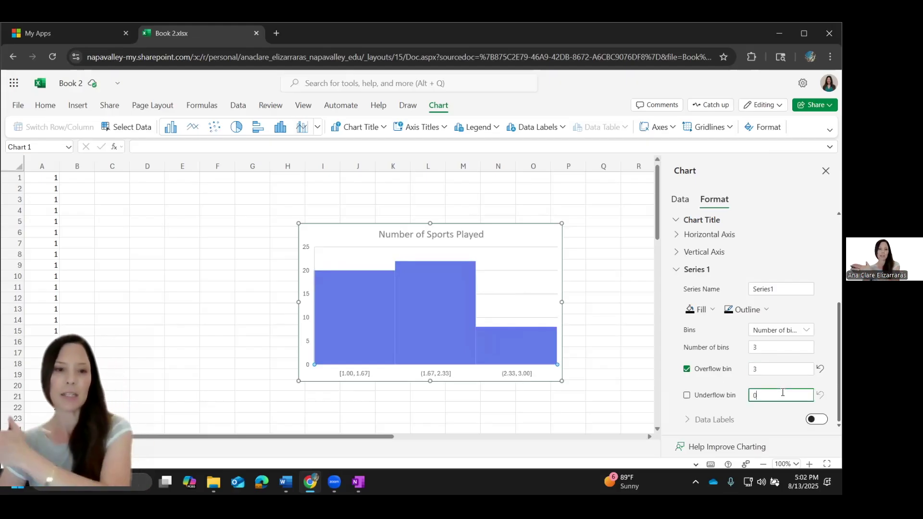
- Switch bins to Bin width and set the width to 1
left_click(761, 333)
left_click(767, 374)
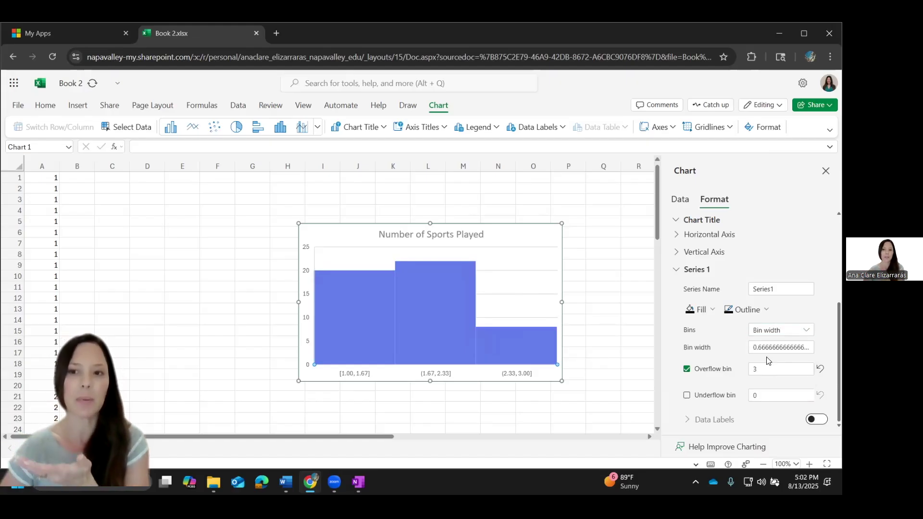
left_click(782, 343)
triple_click(783, 343)
type("1")
key("Tab")
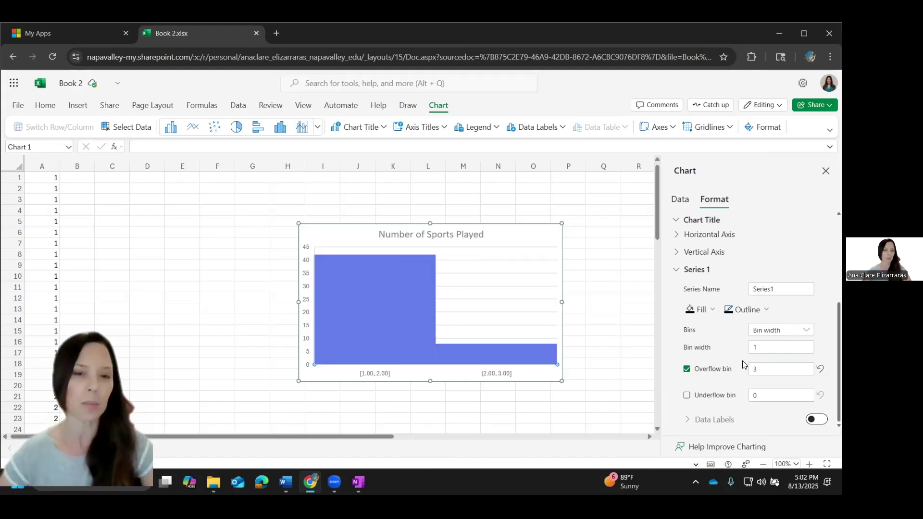
- Switch bins back to Number of bins and set it to 3
left_click(763, 337)
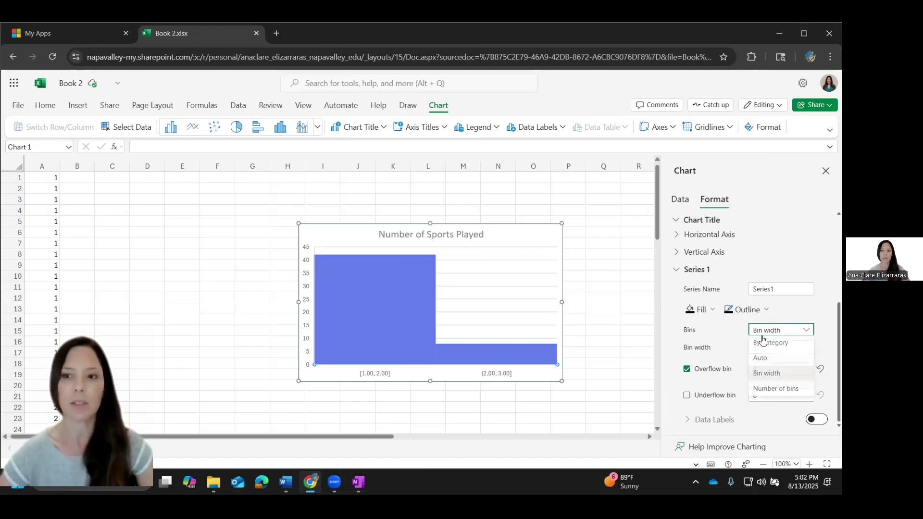
left_click(772, 391)
left_click(770, 347)
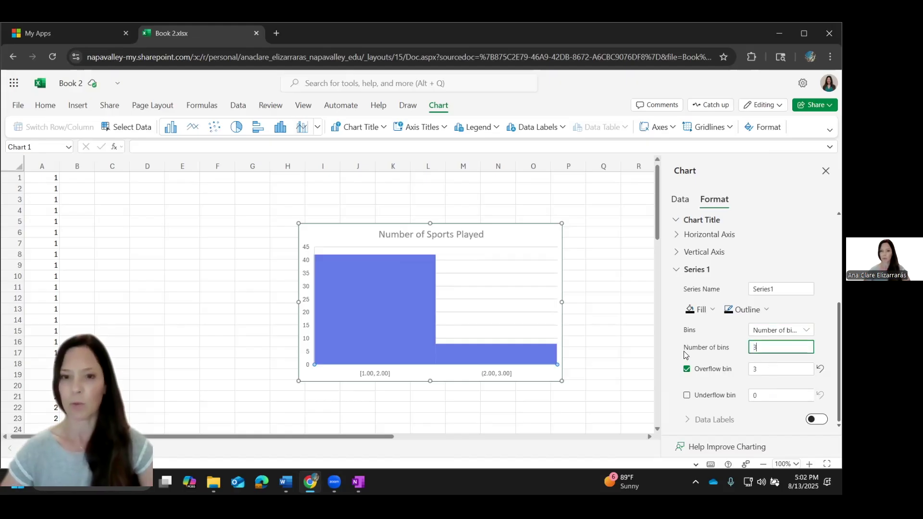
type("3")
key("Return")
- Set the overflow bin threshold to 2.1
left_click(772, 373)
key("BackSpace")
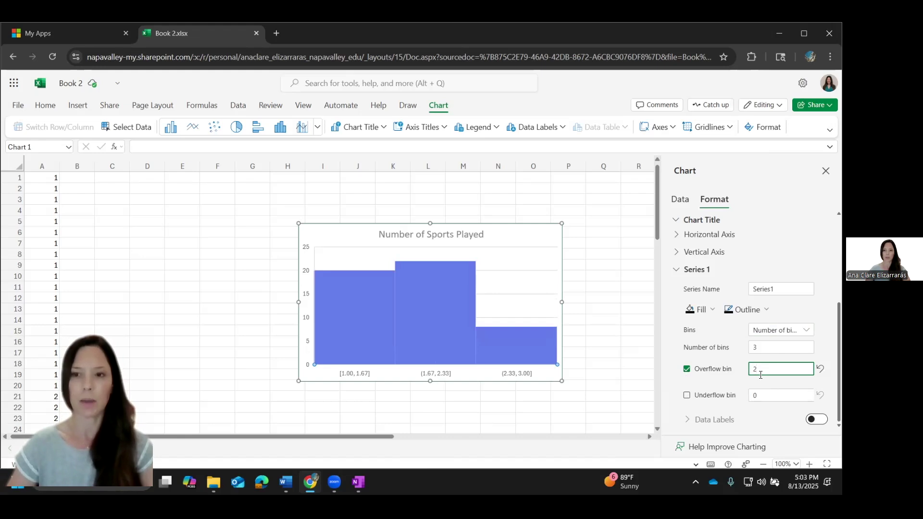
type("2.1")
key("Return")
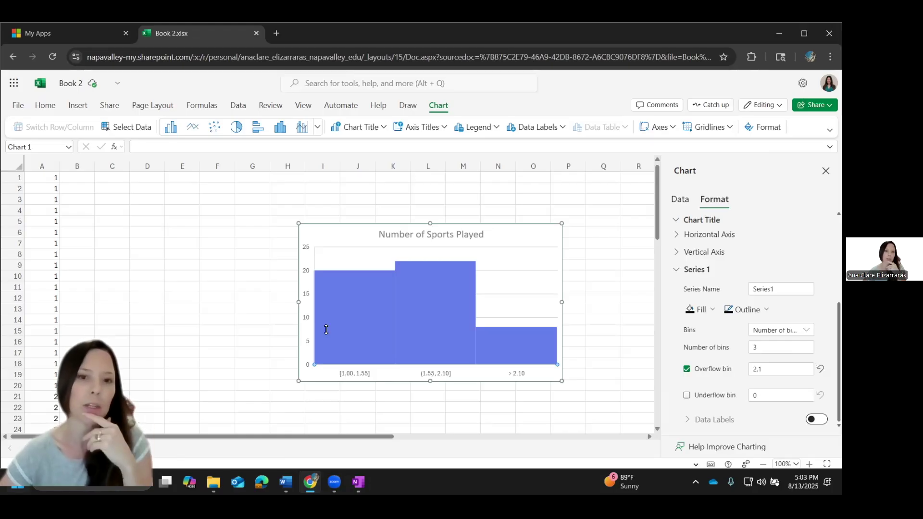
mouse_move(420, 319)
mouse_move(537, 360)
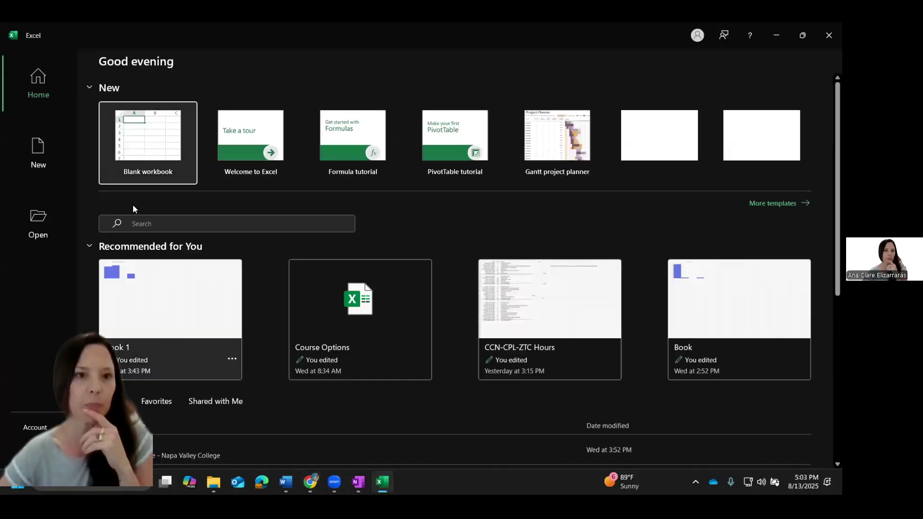
- Open a blank Book1 workbook in desktop Excel, then return to the online Book 2 chart in Chrome
left_click(140, 144)
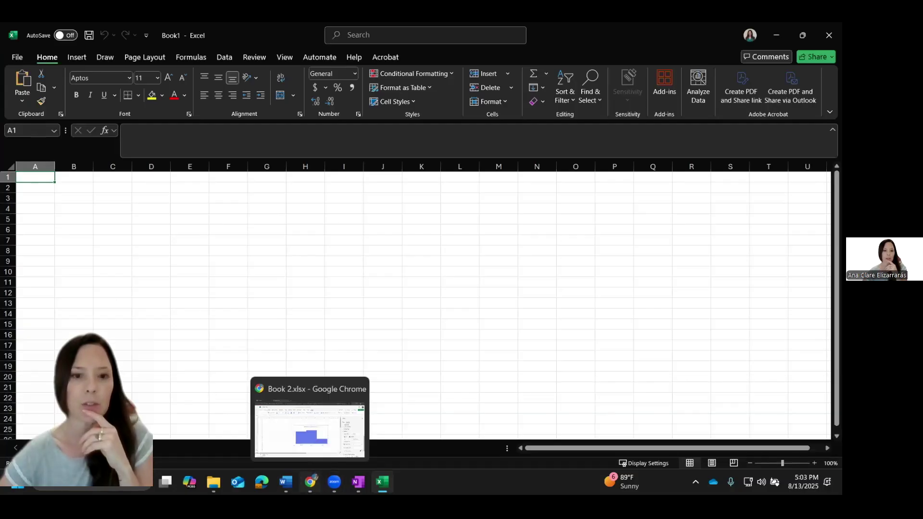
left_click(310, 481)
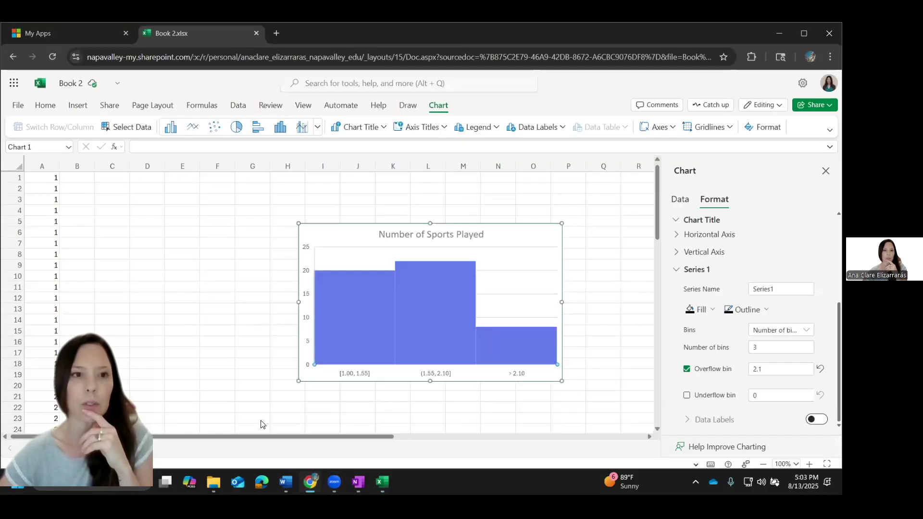
- Copy the 50 sports values in A1:A50 from Excel Online and paste them into Book1's column A
left_click(52, 178)
scroll(53, 192, "down", 10)
left_click(49, 275, "shift")
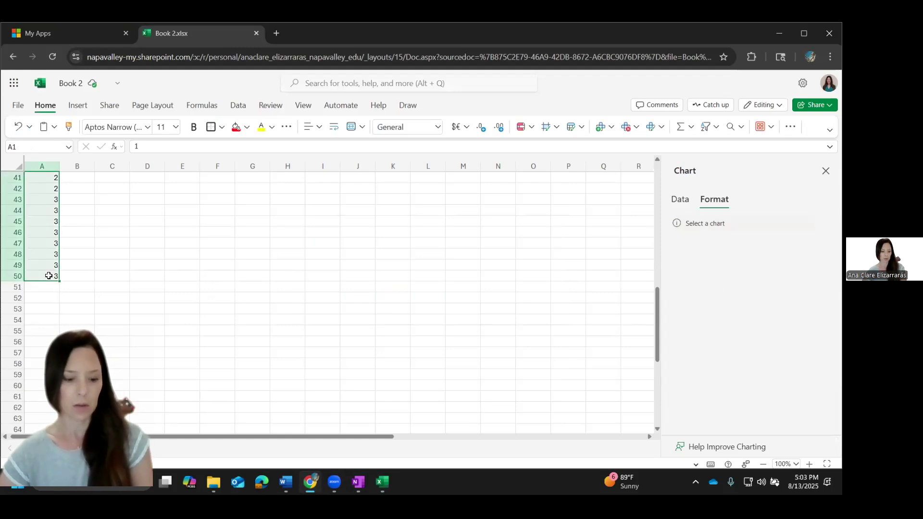
key("ctrl+c")
key("alt+Tab")
key("ctrl+v")
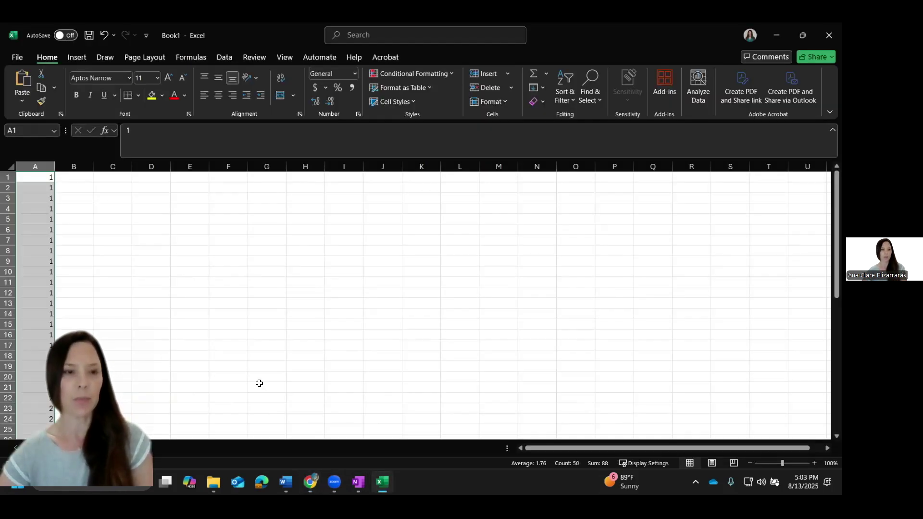
left_click(228, 255)
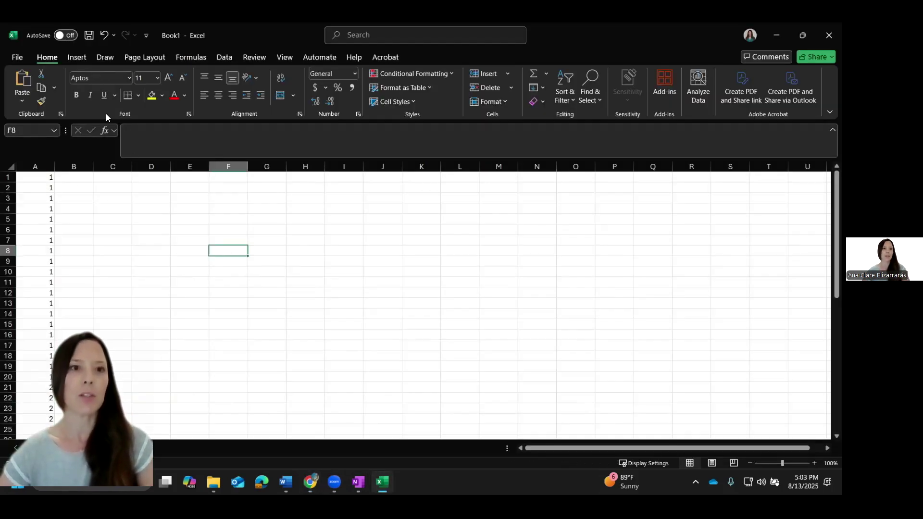
left_click(79, 59)
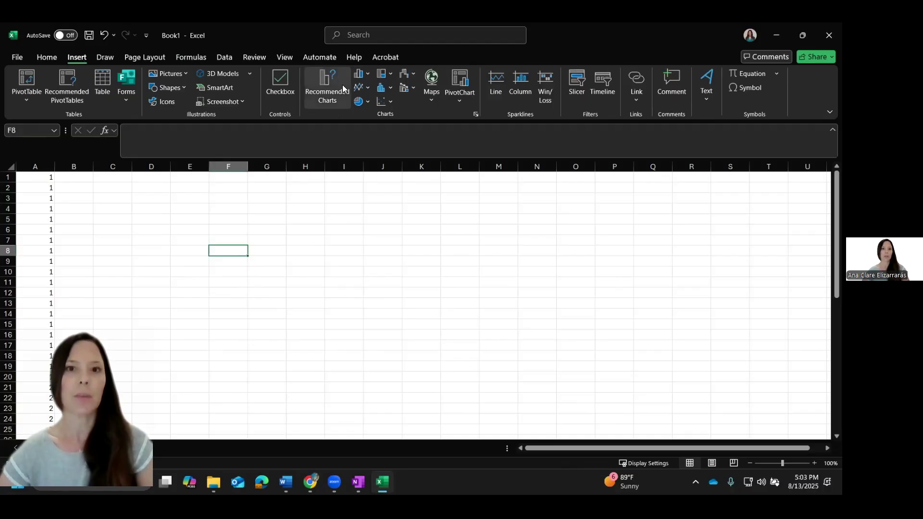
- Insert a Histogram from the Statistic Chart menu and bring up its plot area's context menu
left_click(390, 88)
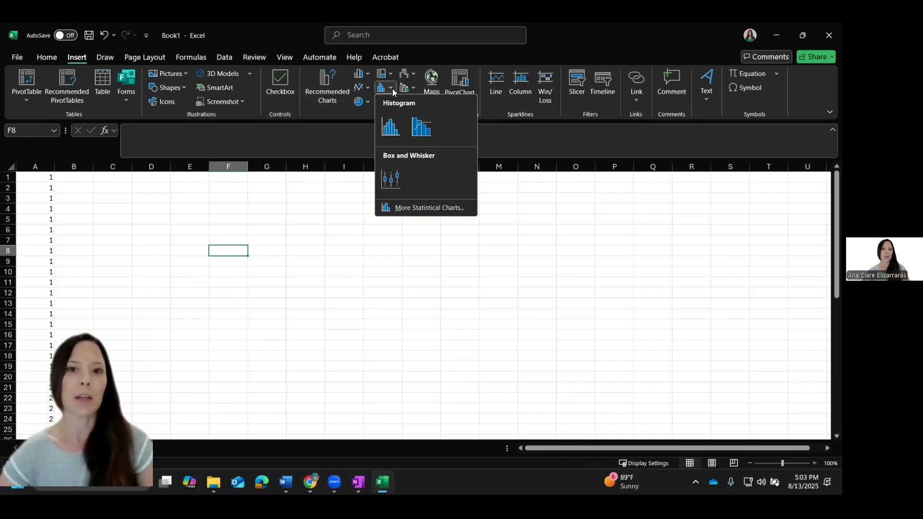
left_click(397, 138)
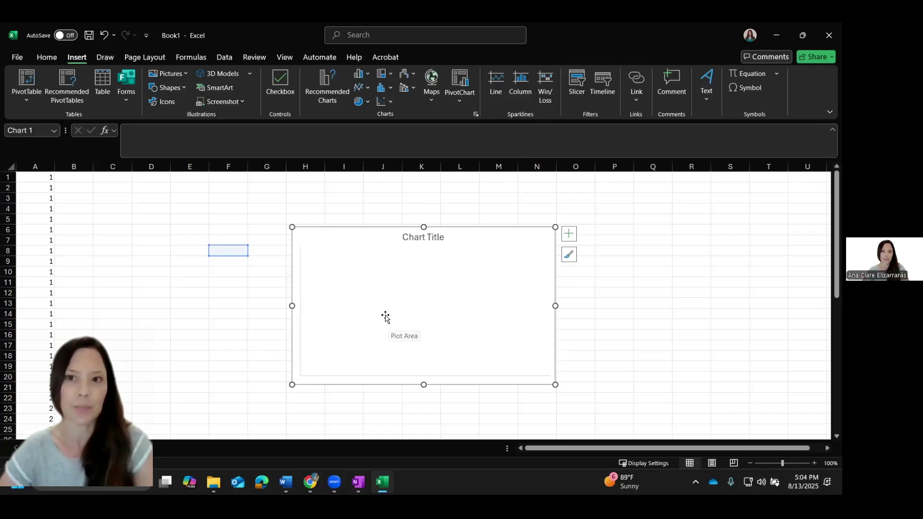
right_click(392, 345)
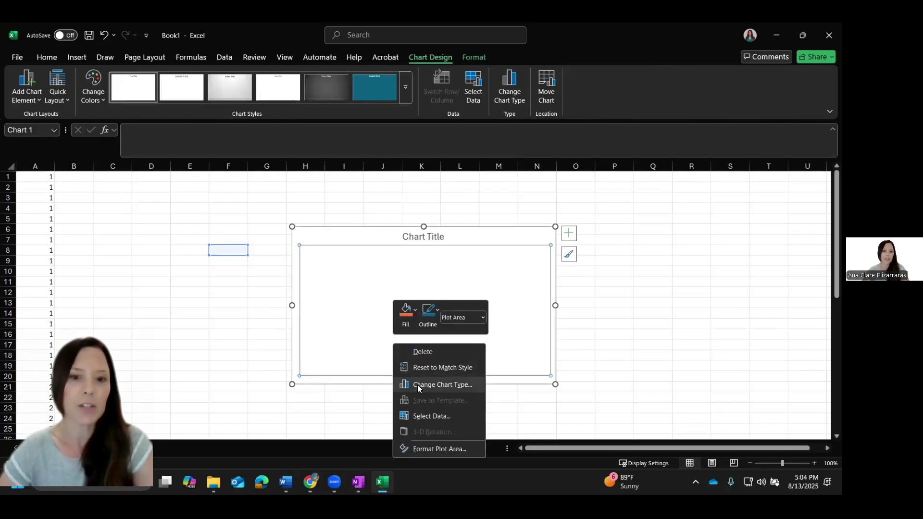
- Set the chart data range to a1:a50 and add a series named 'Number of Sports Played'
left_click(426, 419)
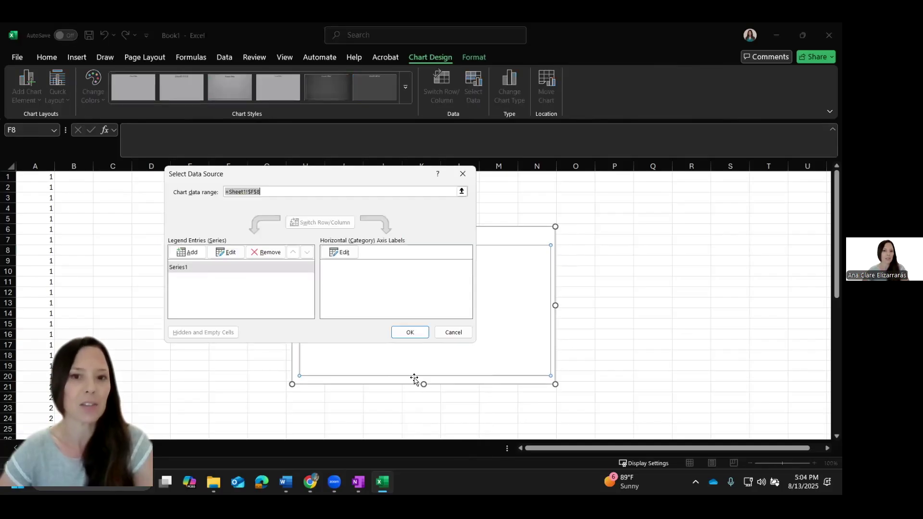
left_click(268, 192)
key("BackSpace")
key("BackSpace")
key("BackSpace")
key("BackSpace")
key("BackSpace")
key("BackSpace")
key("BackSpace")
key("BackSpace")
key("BackSpace")
key("BackSpace")
type("a1:a50")
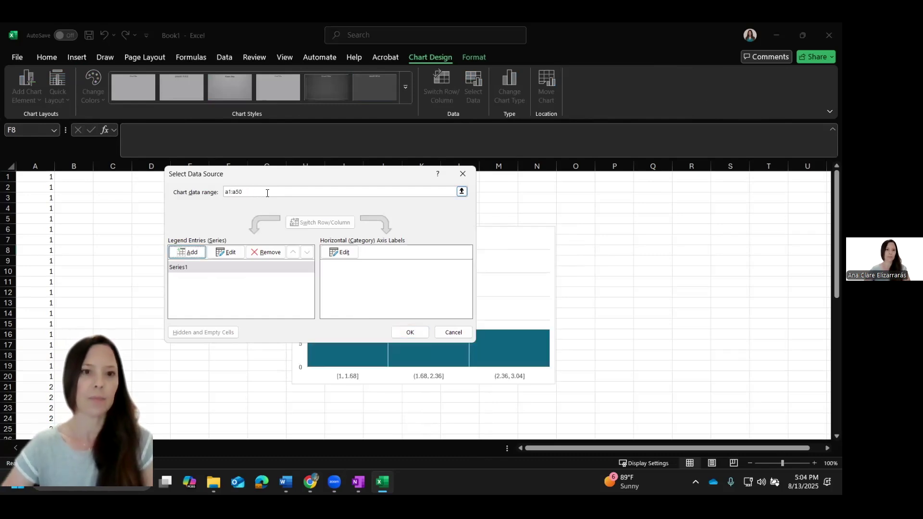
left_click(184, 254)
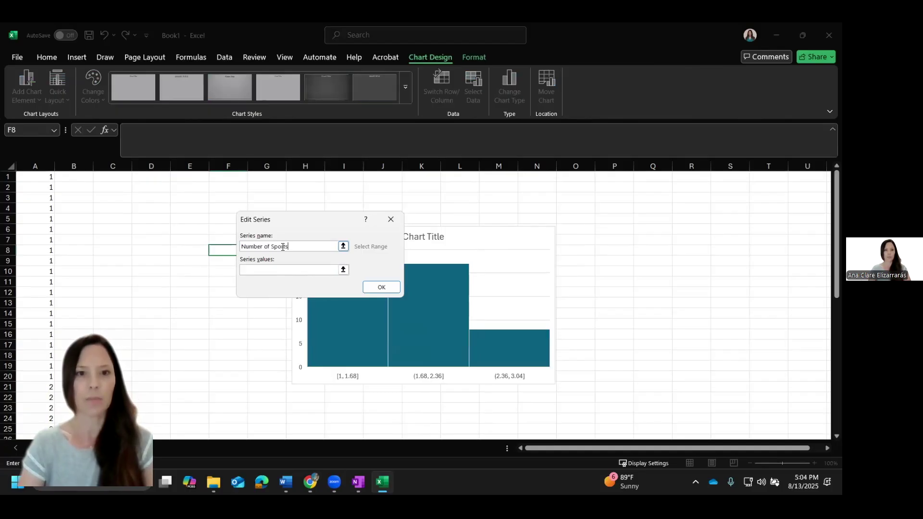
type("Number of Sports Played")
key("Return")
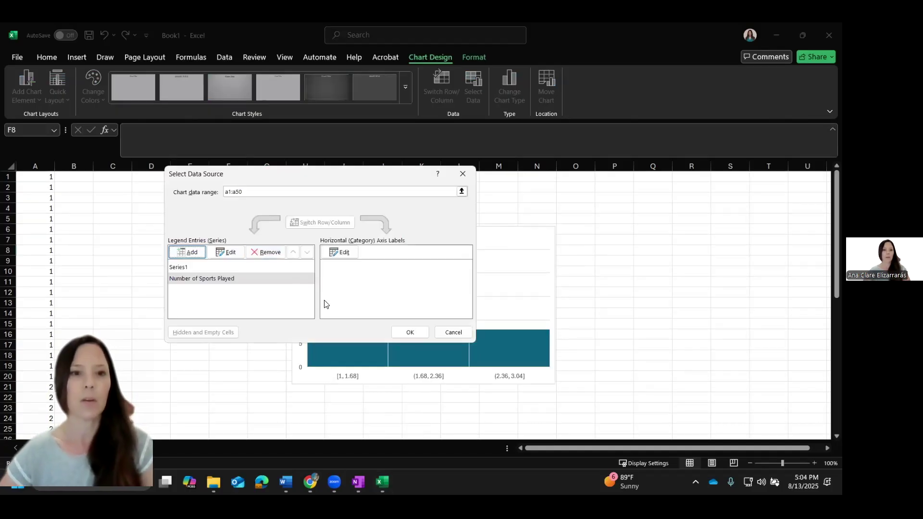
left_click(410, 333)
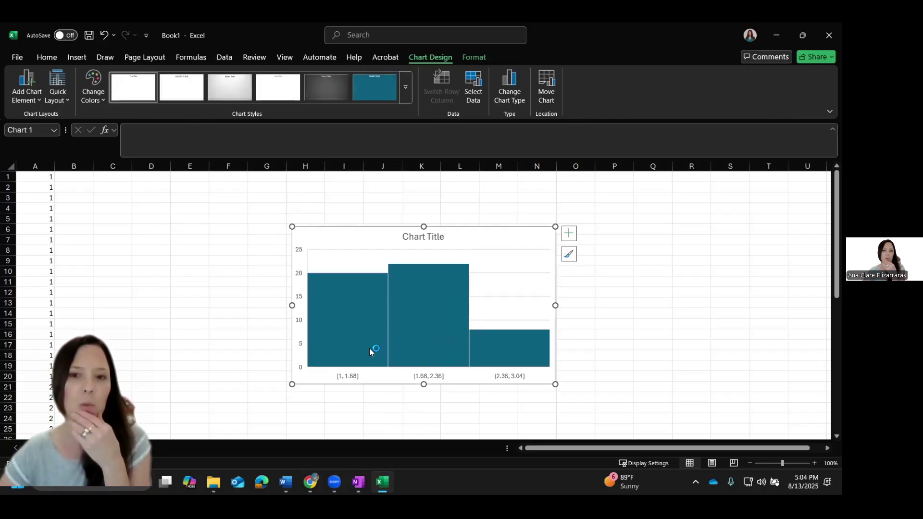
- Replace the default Chart Title with 'Number of Sports Played', fixing the 'PLays' typo
left_click(423, 237)
right_click(422, 242)
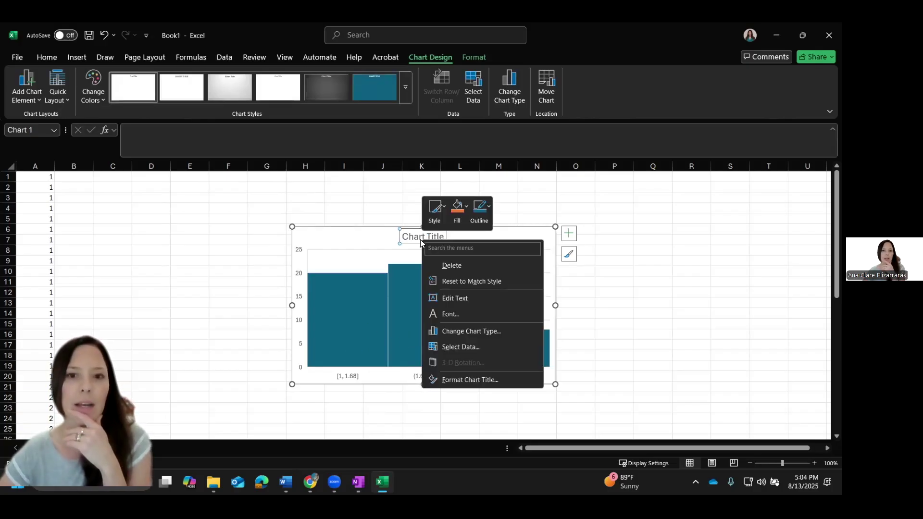
left_click(456, 297)
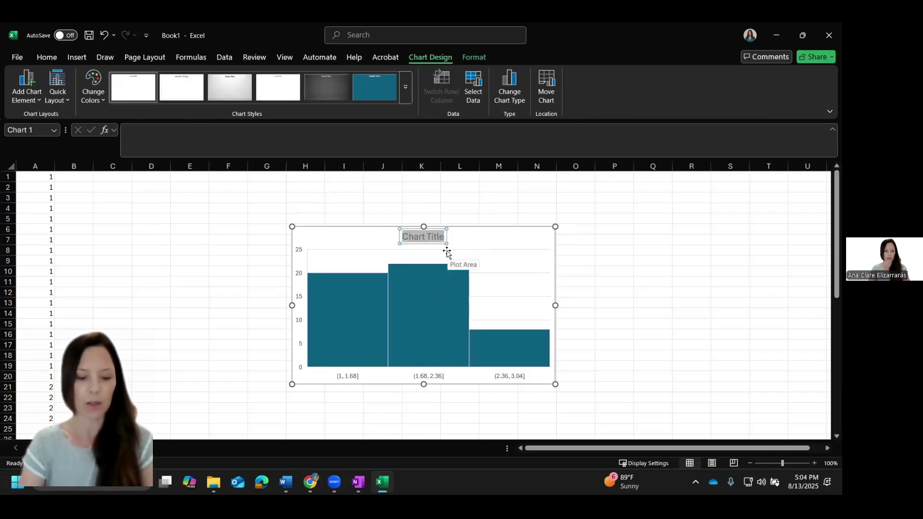
type("Number of Sport")
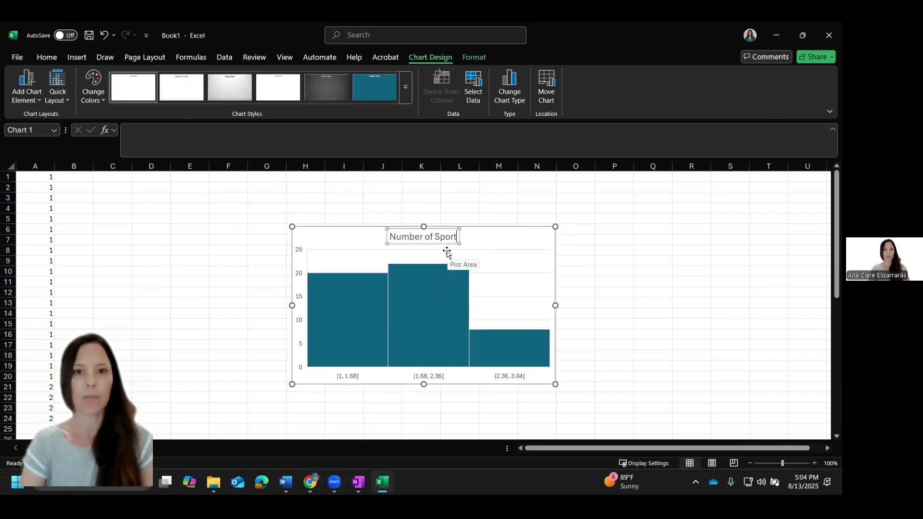
type("s PLays")
key("BackSpace")
key("BackSpace")
key("BackSpace")
key("BackSpace")
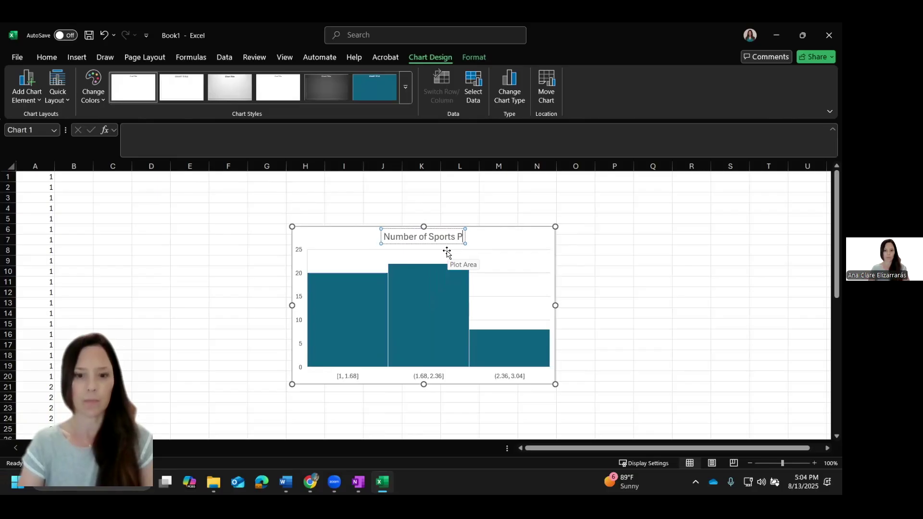
type("layed")
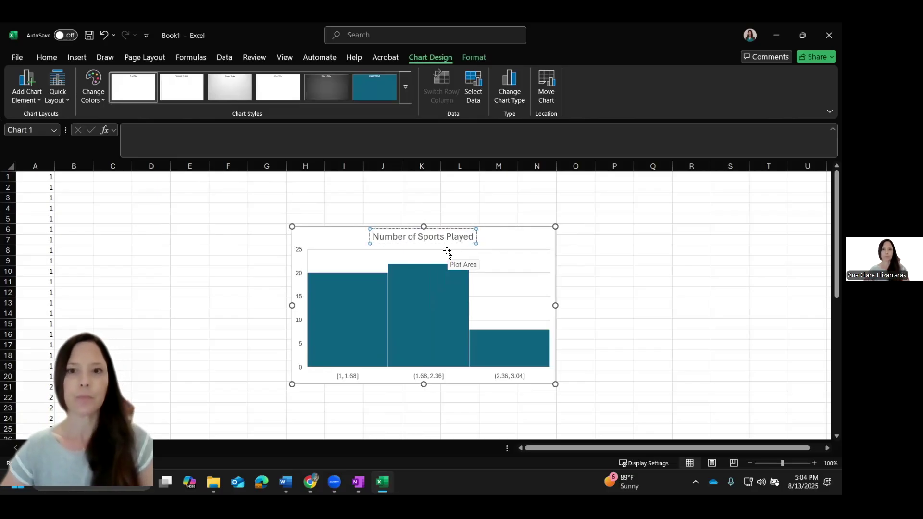
- Apply Quick Layout 3 so the bars display their counts 20, 22 and 8
left_click(41, 100)
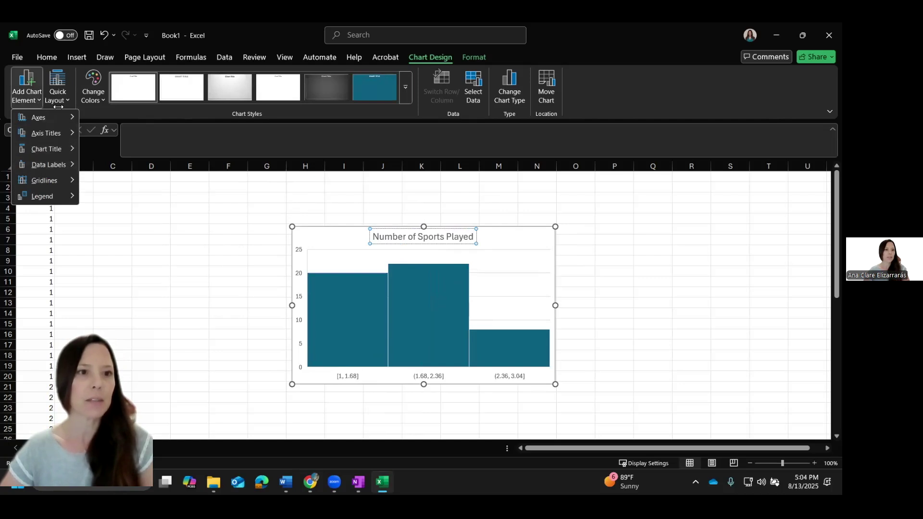
left_click(58, 101)
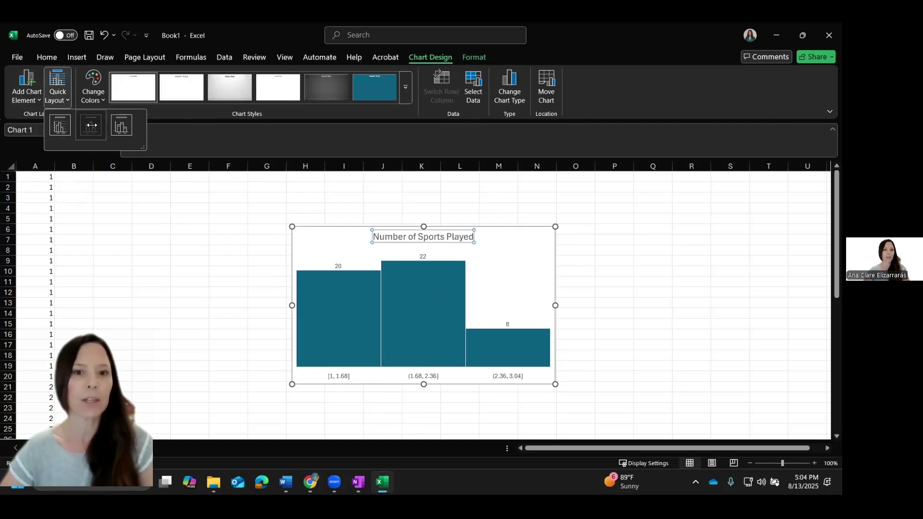
left_click(61, 126)
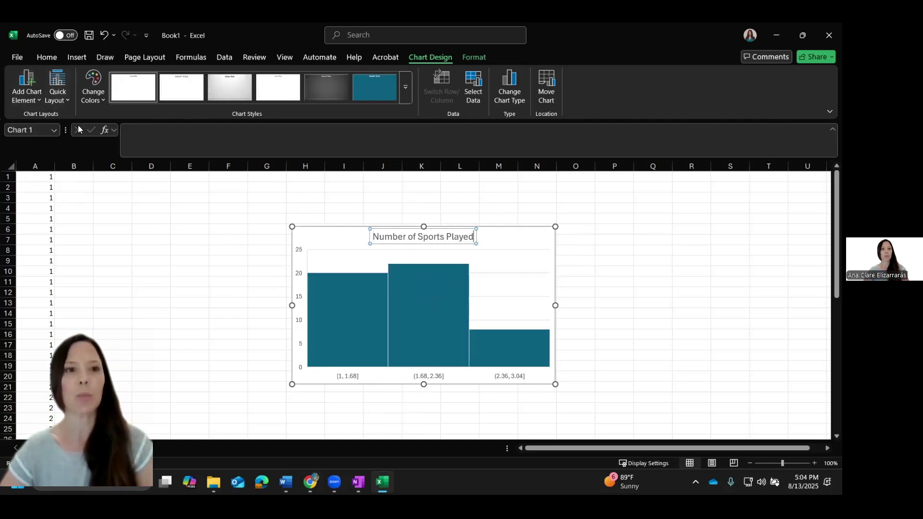
left_click(67, 101)
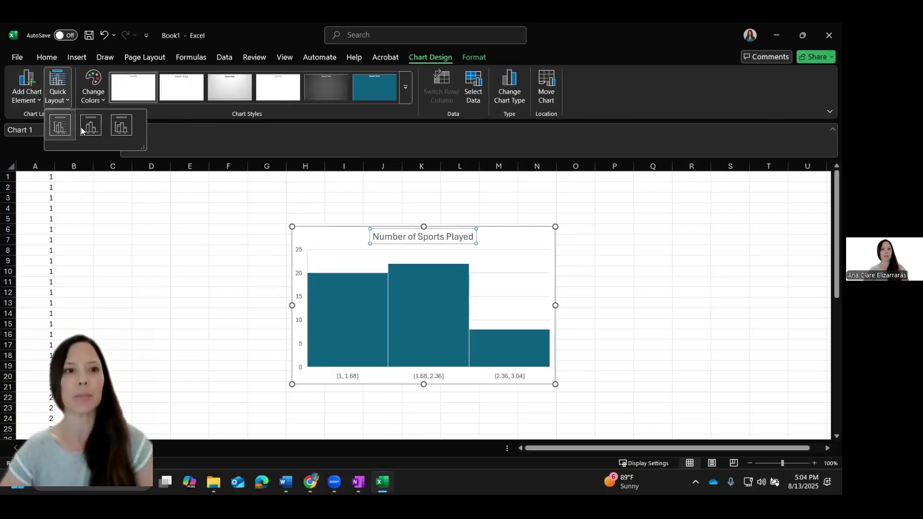
left_click(118, 133)
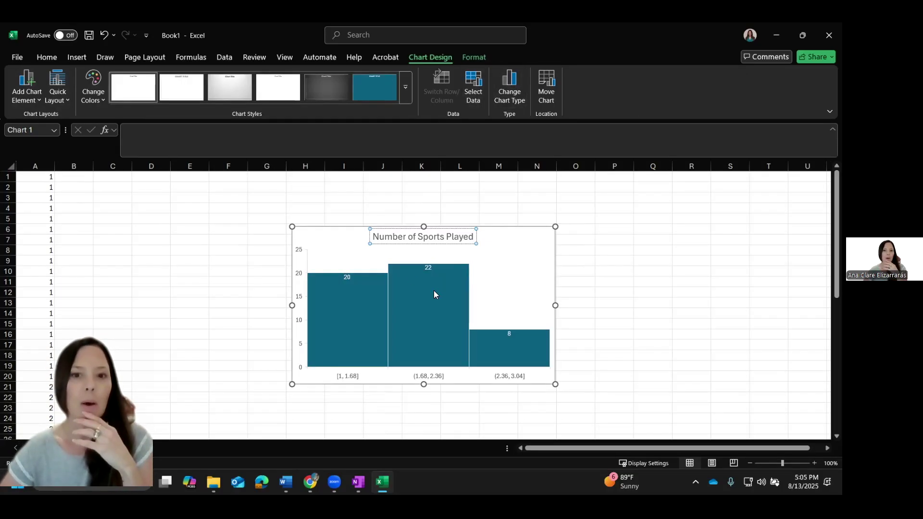
- In Format Axis, try a bin width of 1 with an overflow bin at 2.5
right_click(434, 379)
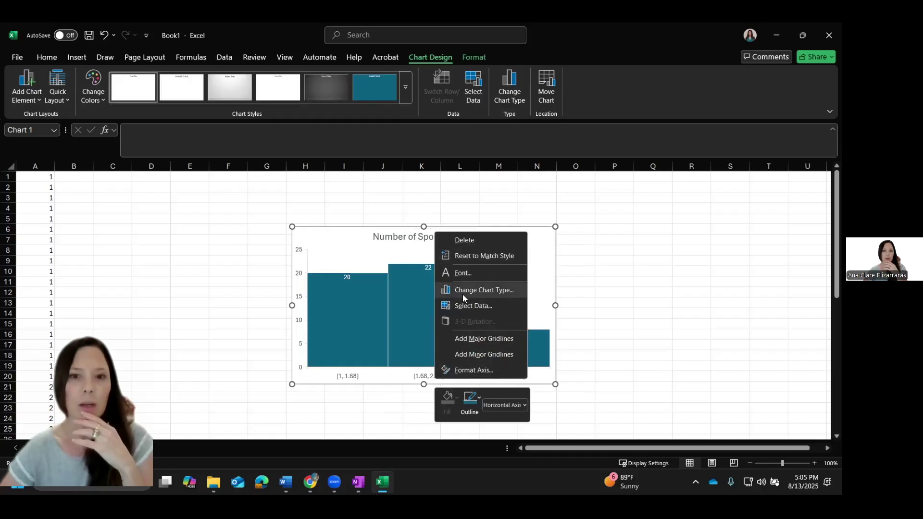
left_click(473, 369)
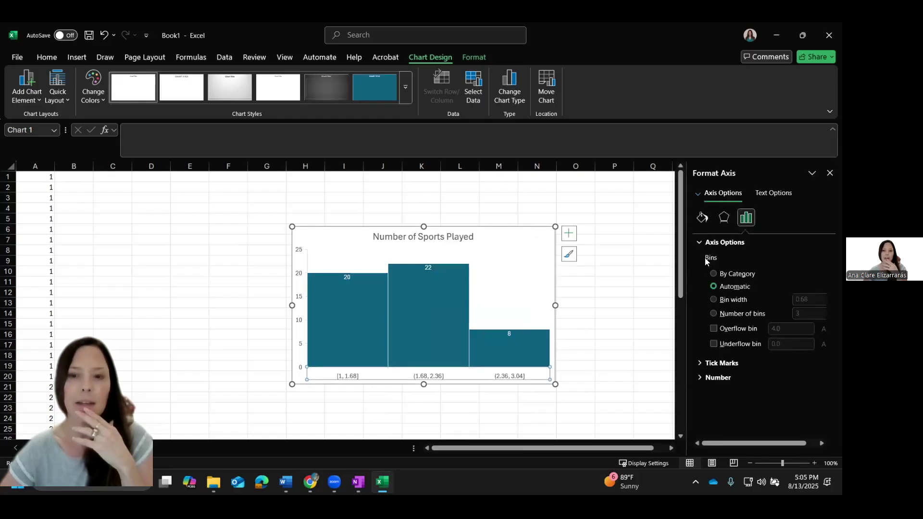
left_click(713, 301)
left_click(808, 299)
type("1")
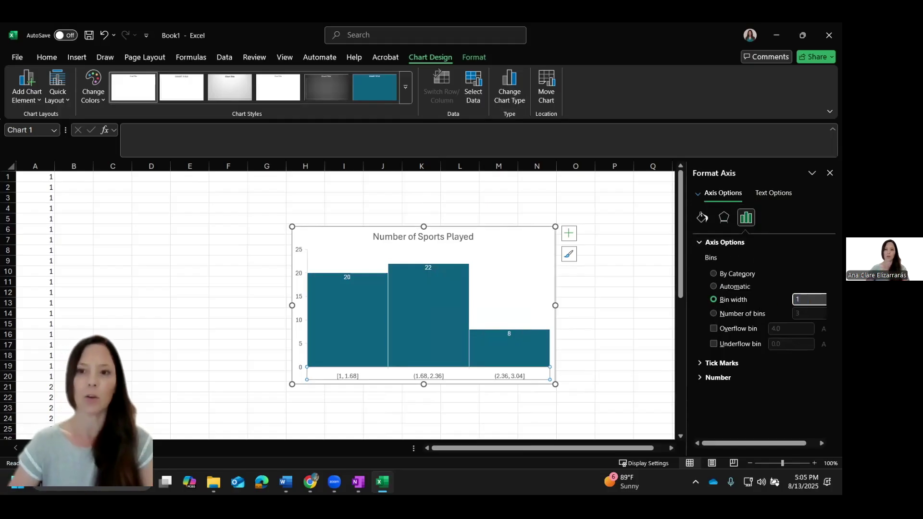
key("Return")
left_click(720, 328)
type("2.5")
key("Return")
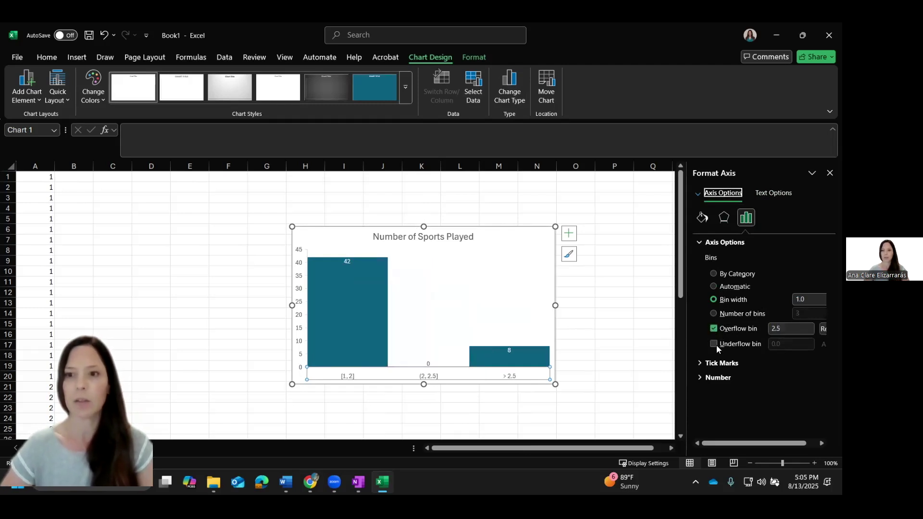
- Try an underflow bin at 0.9, then reset overflow and underflow bins to automatic
left_click(712, 345)
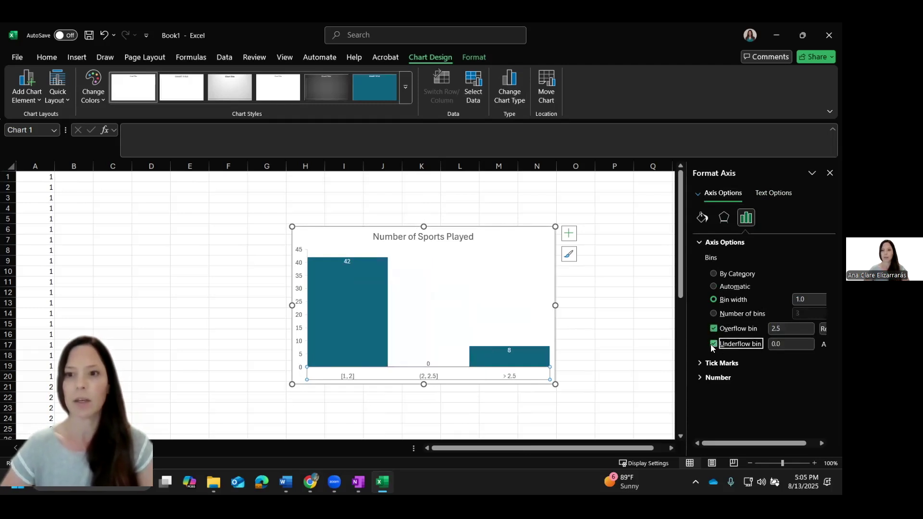
left_click(813, 300)
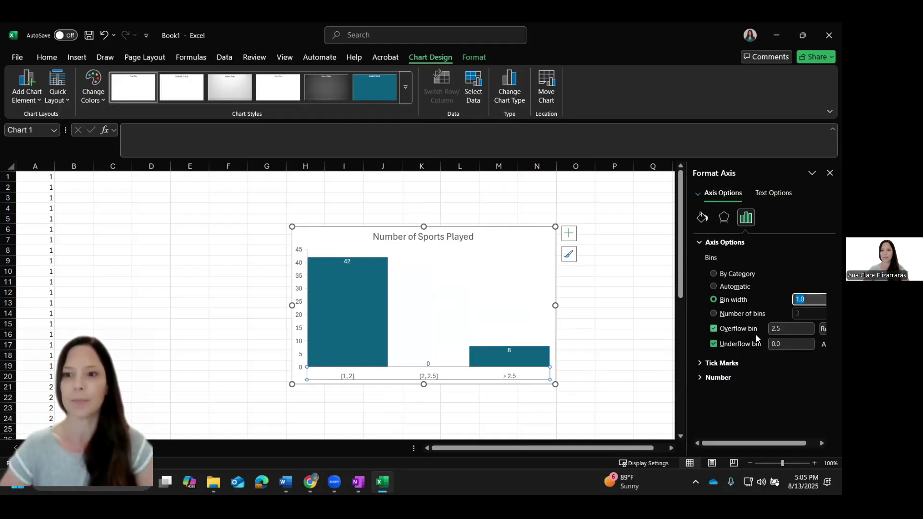
left_click(791, 343)
type("0.9")
key("Tab")
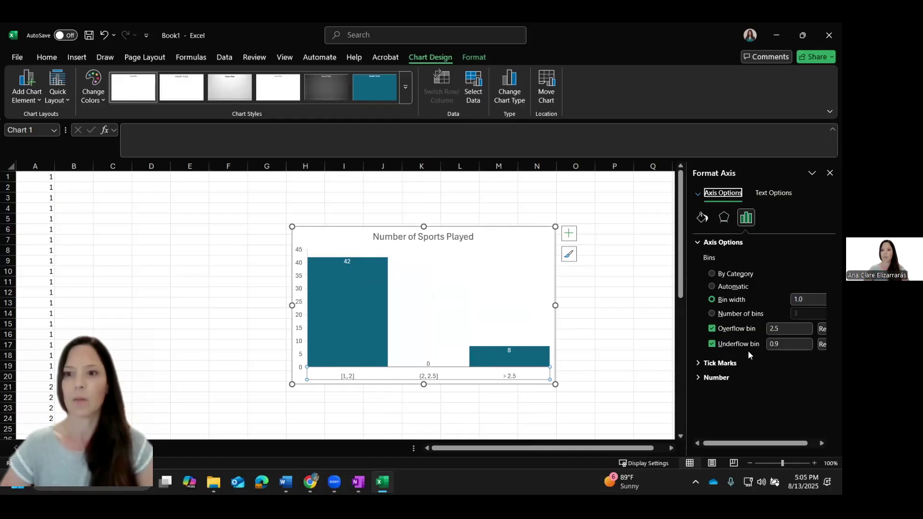
left_click(822, 329)
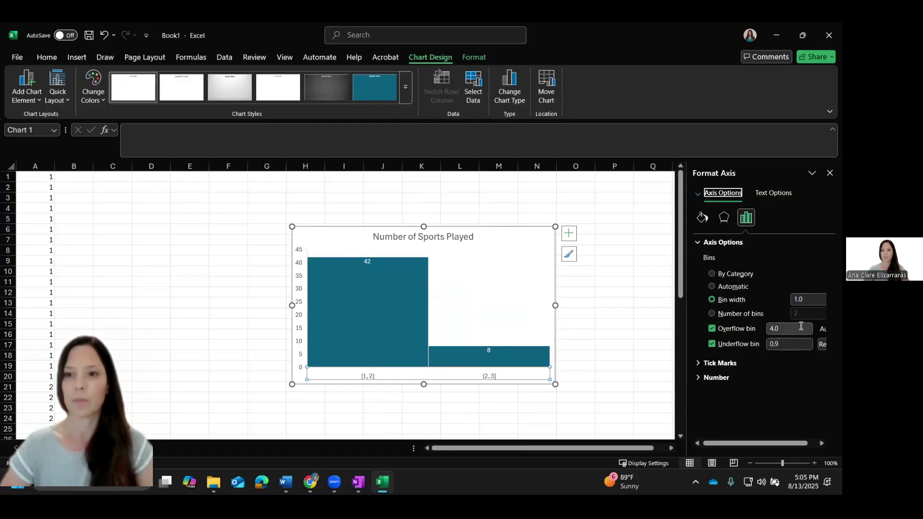
left_click(822, 344)
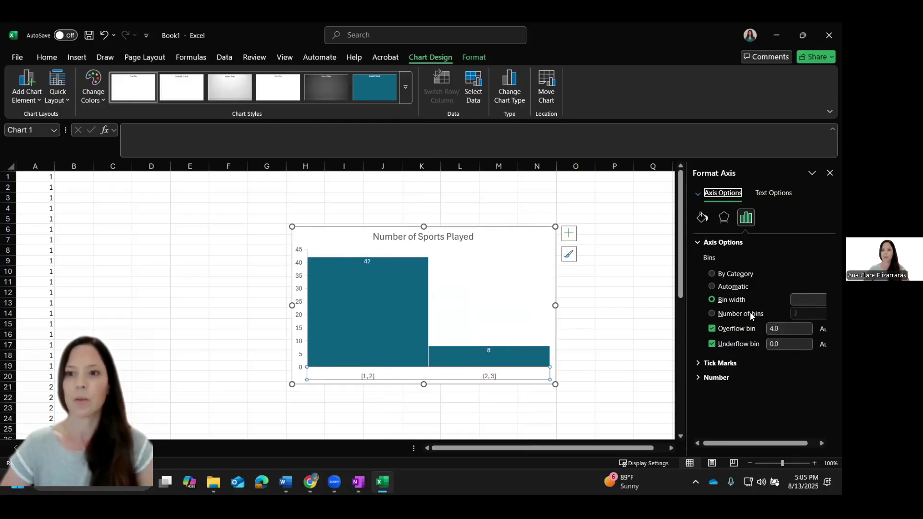
- Set Number of bins to 3 and the overflow bin to 2.1
left_click(712, 314)
double_click(806, 315)
type("3")
key("Tab")
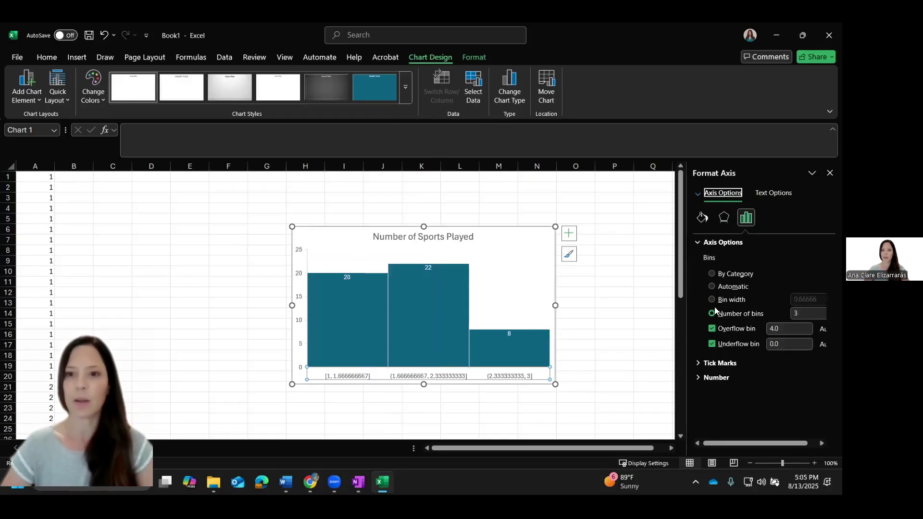
left_click(787, 332)
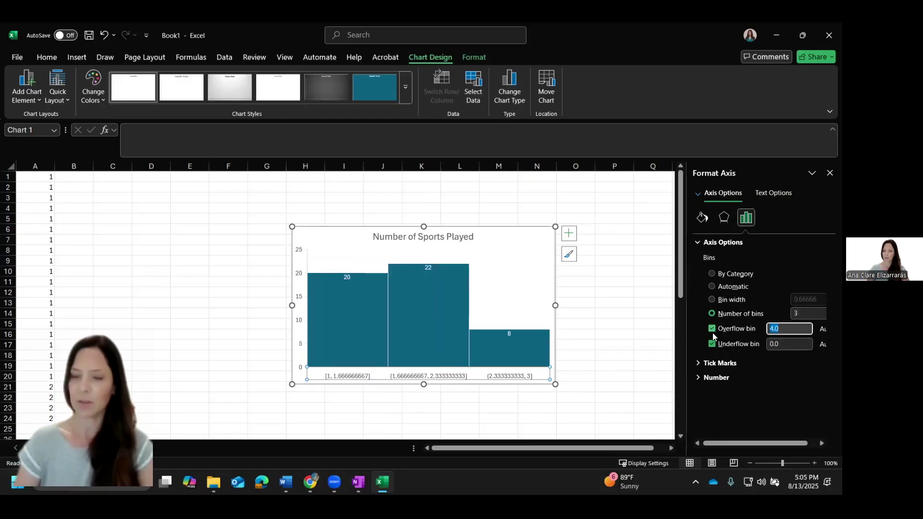
type("2.1")
key("Return")
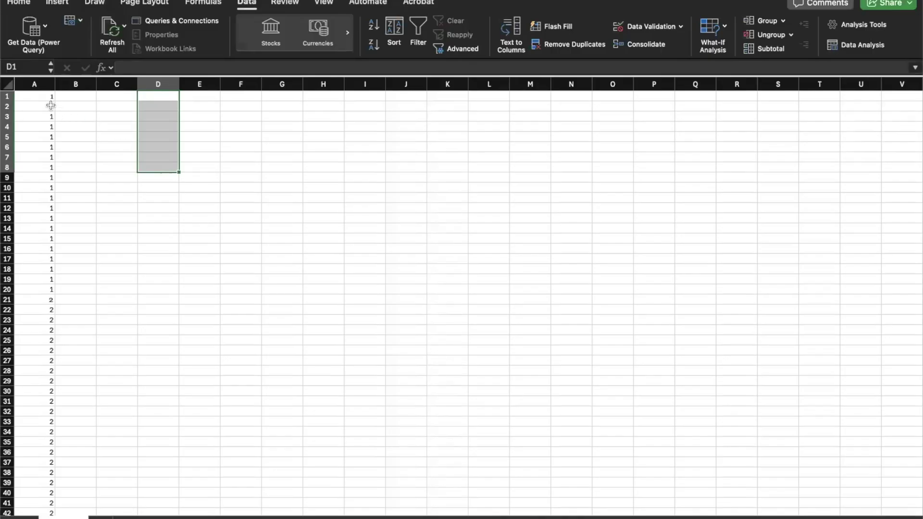
- Bring up Mac Excel's Insert menu for adding charts and objects
left_click(58, 2)
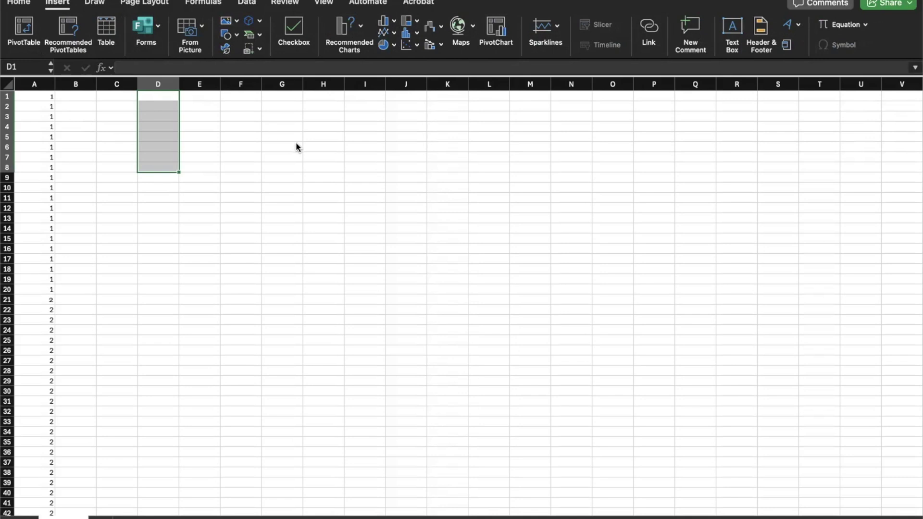
- Insert a default chart with Alt+F1 and pick A1:A50 as its data range in Select Data
key("alt+F1")
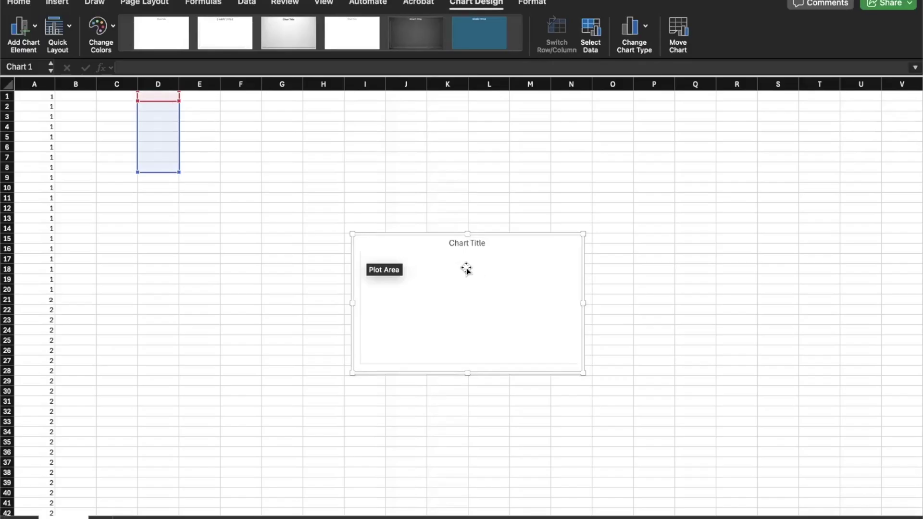
left_click(591, 33)
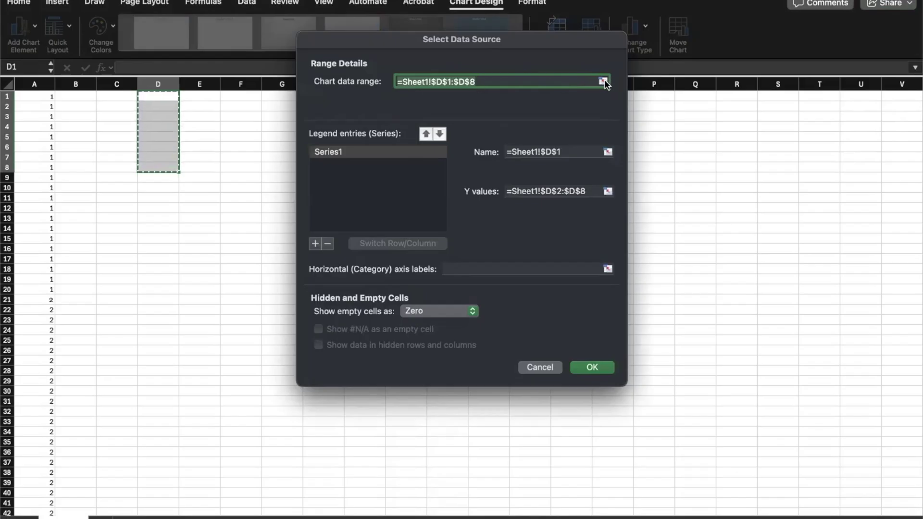
left_click(604, 81)
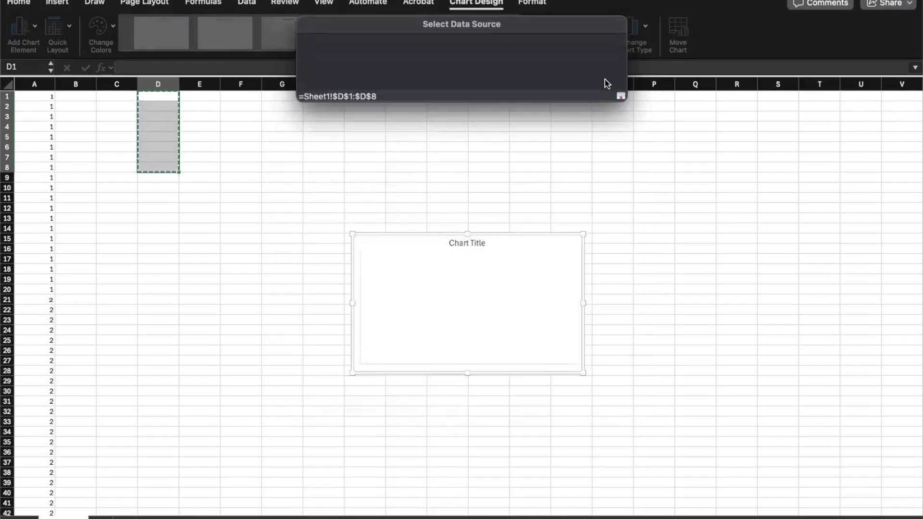
left_click(43, 99)
left_click_drag(43, 99, 42, 208)
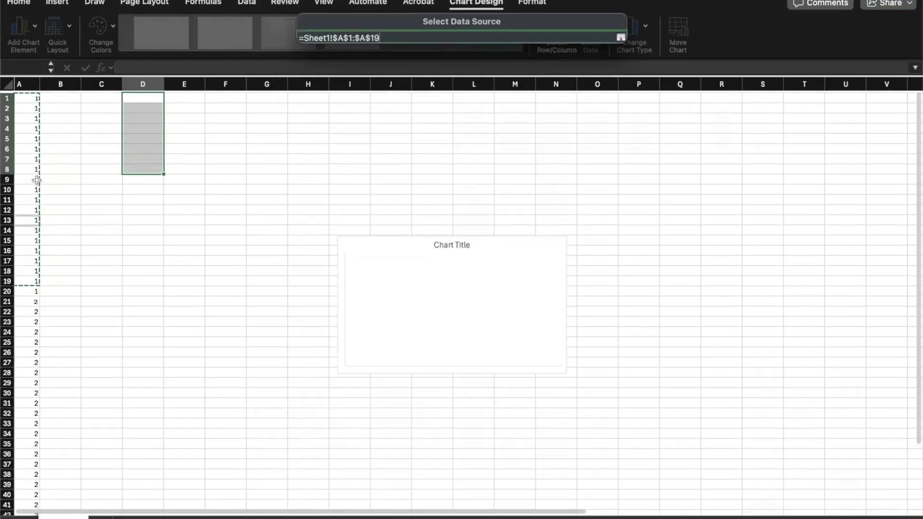
left_click(34, 95)
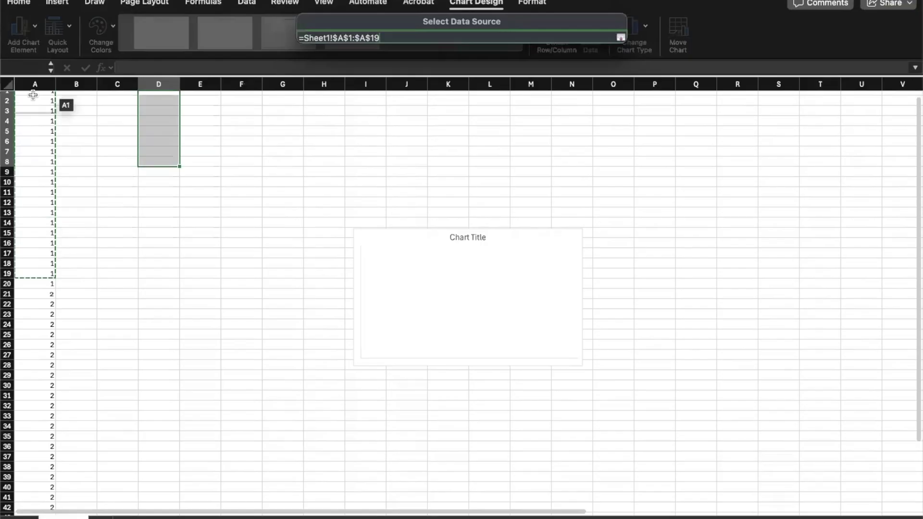
left_click_drag(33, 94, 31, 493)
left_click(620, 38)
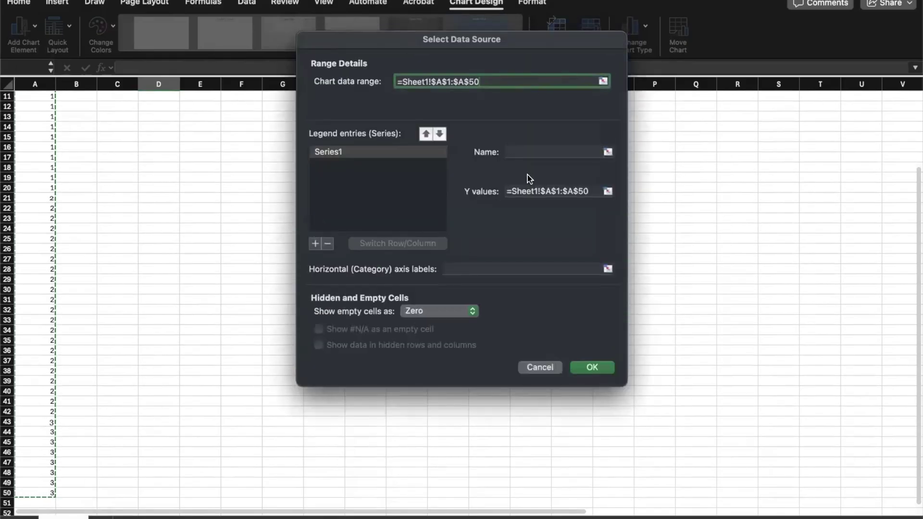
- Apply the A1:A50 data, title the chart 'Points', and open Format Axis for the horizontal axis
left_click(593, 368)
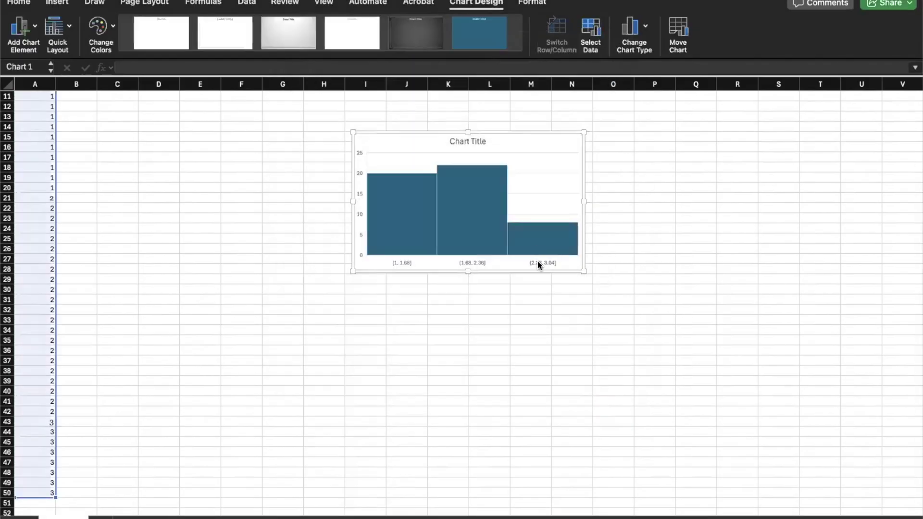
left_click_drag(503, 144, 466, 163)
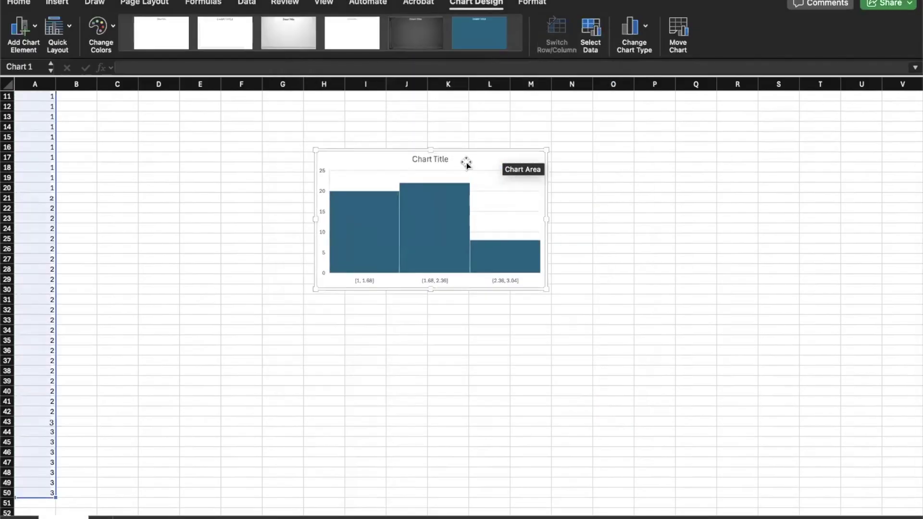
right_click(433, 165)
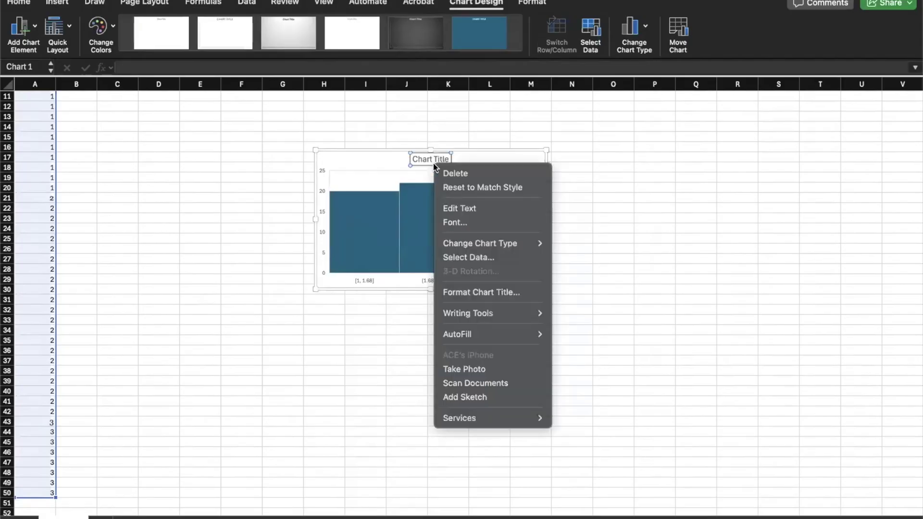
left_click(455, 207)
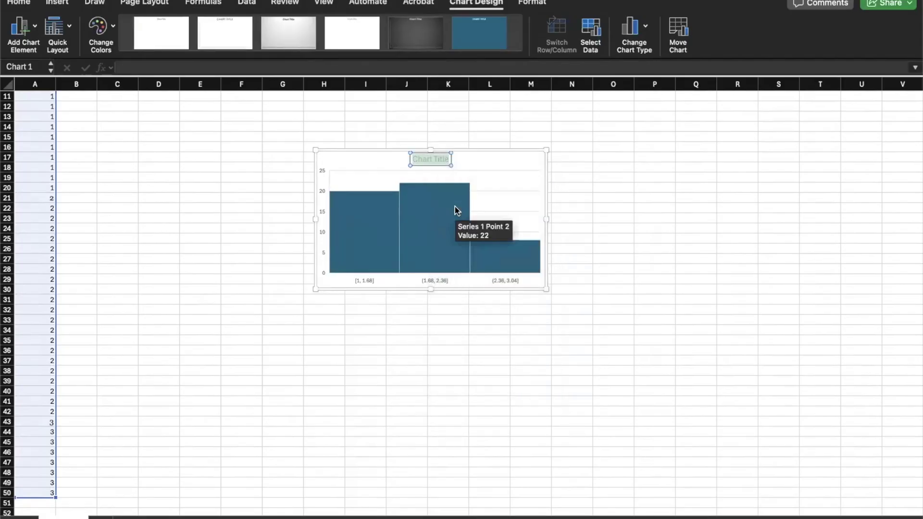
type("Points")
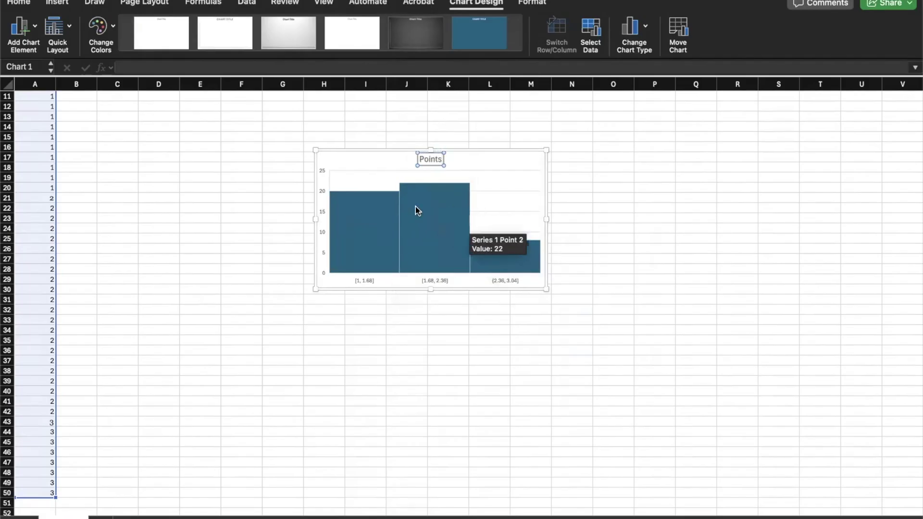
right_click(424, 279)
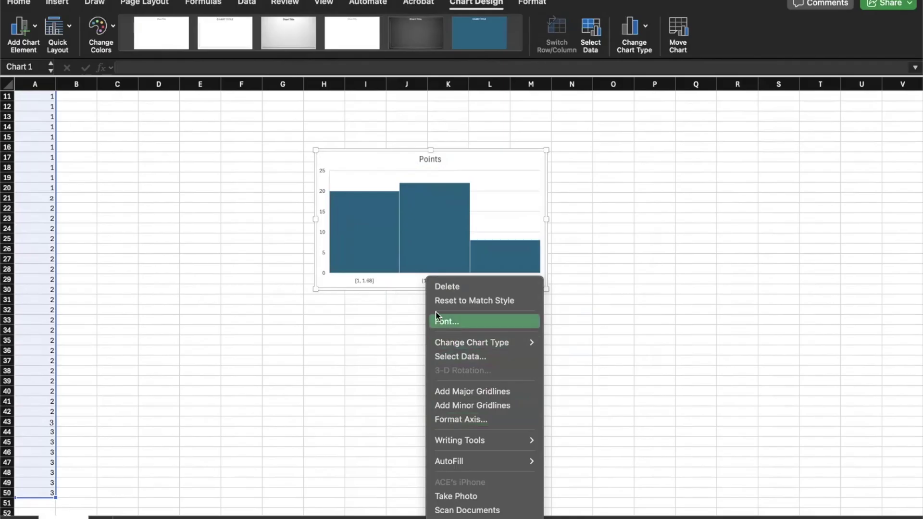
key("super+1")
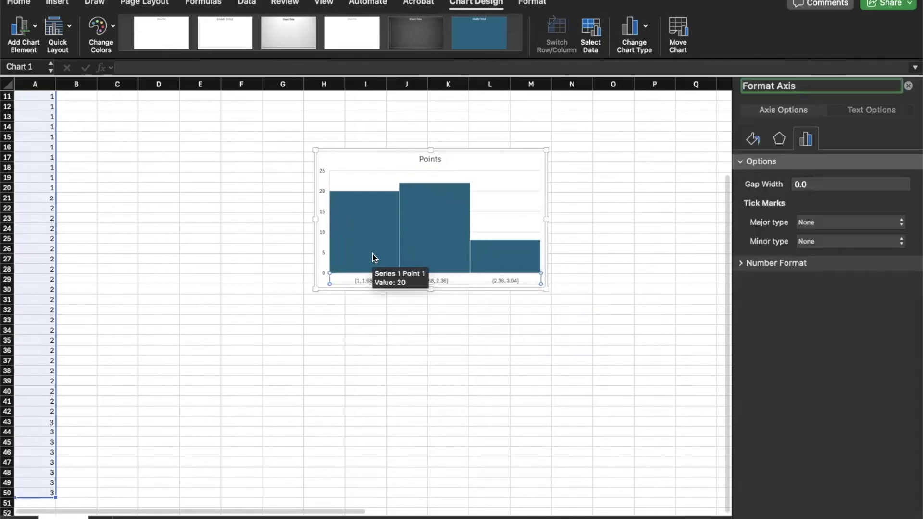
- Open Format Data Series for the histogram bars and try 4 bins
left_click(430, 251)
right_click(429, 248)
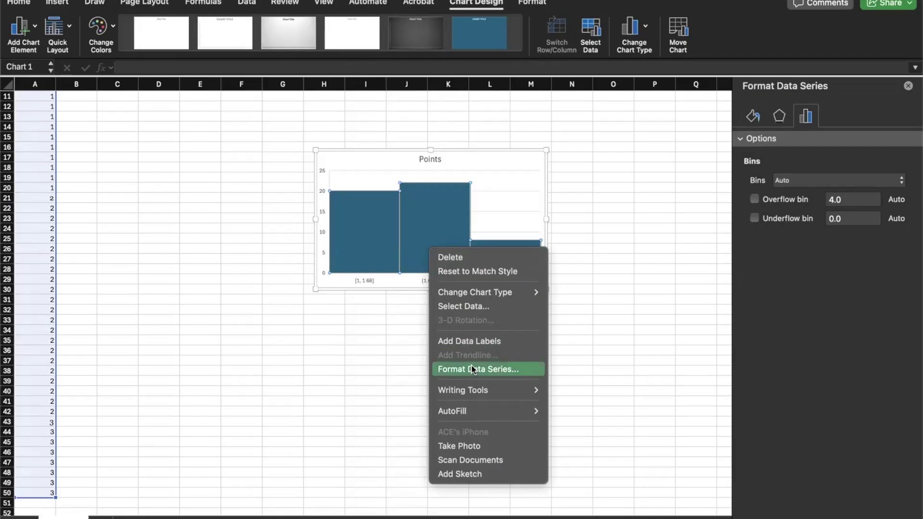
left_click(778, 180)
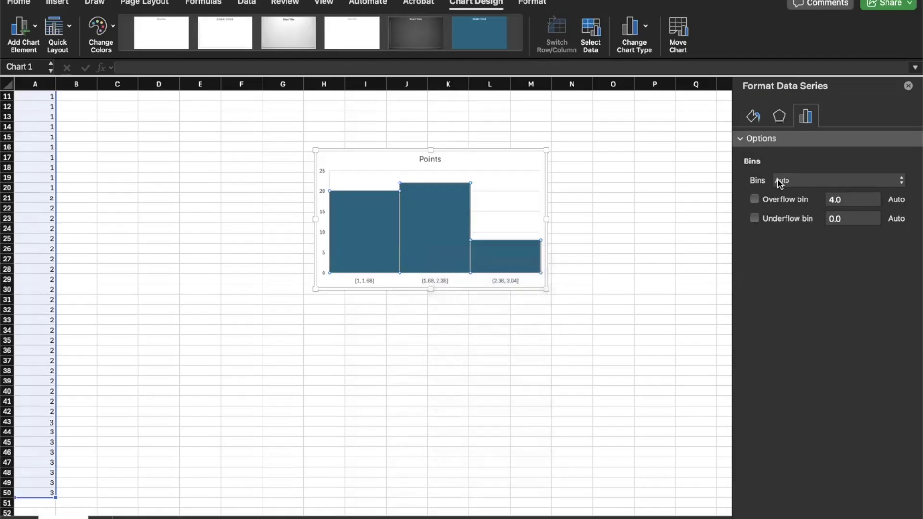
left_click(778, 180)
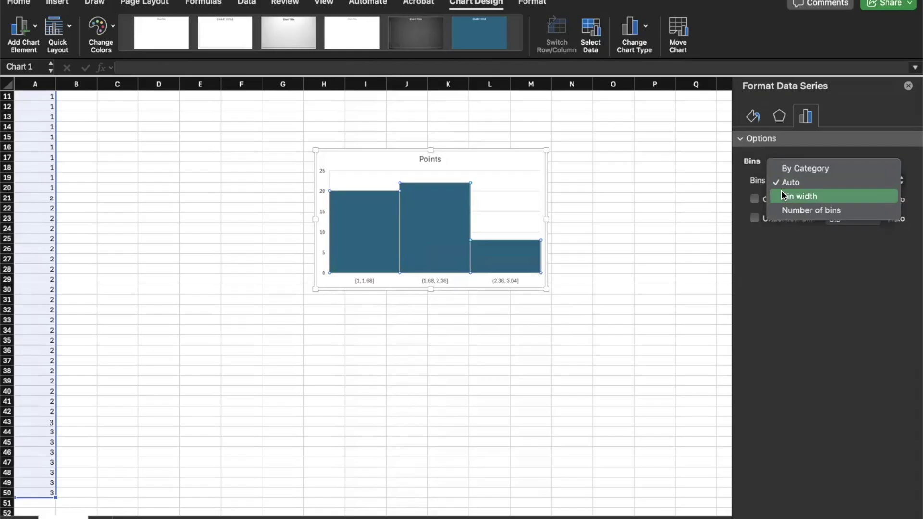
left_click(783, 194)
left_click(800, 183)
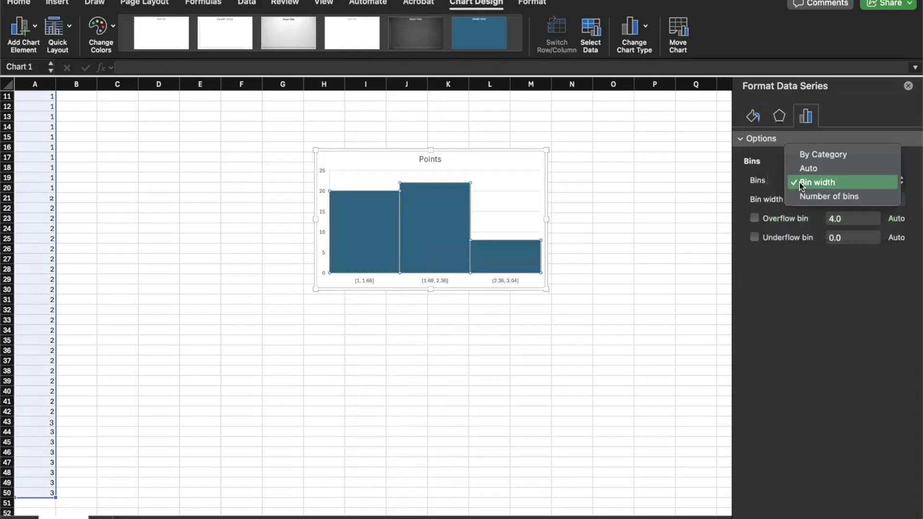
left_click(802, 194)
double_click(822, 201)
type("4")
key("Return")
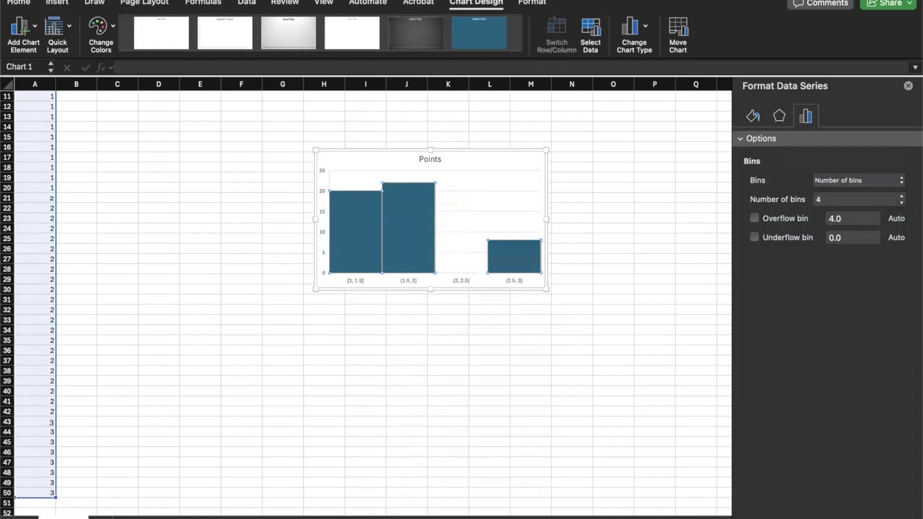
- Switch the bins back to Bin width, trying 1 and then settling on 0.75
left_click(827, 183)
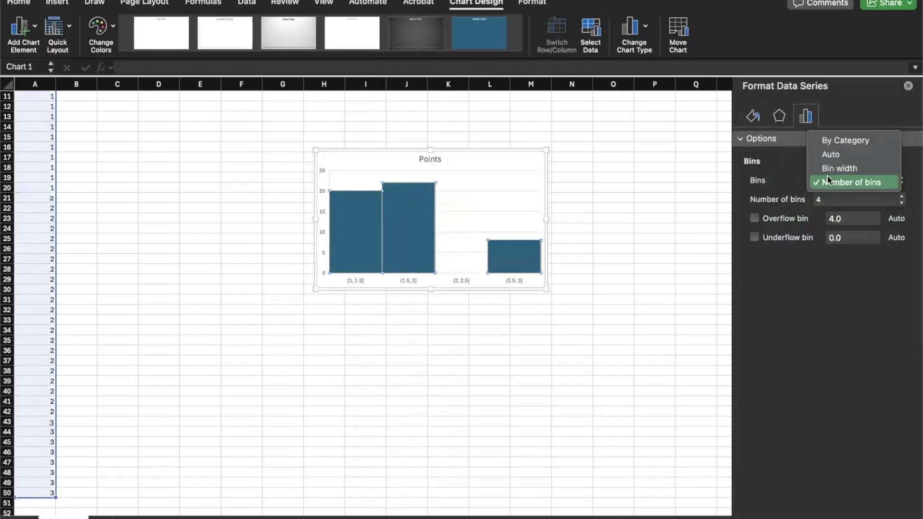
left_click(827, 167)
left_click(793, 199)
double_click(799, 199)
type("1")
key("Return")
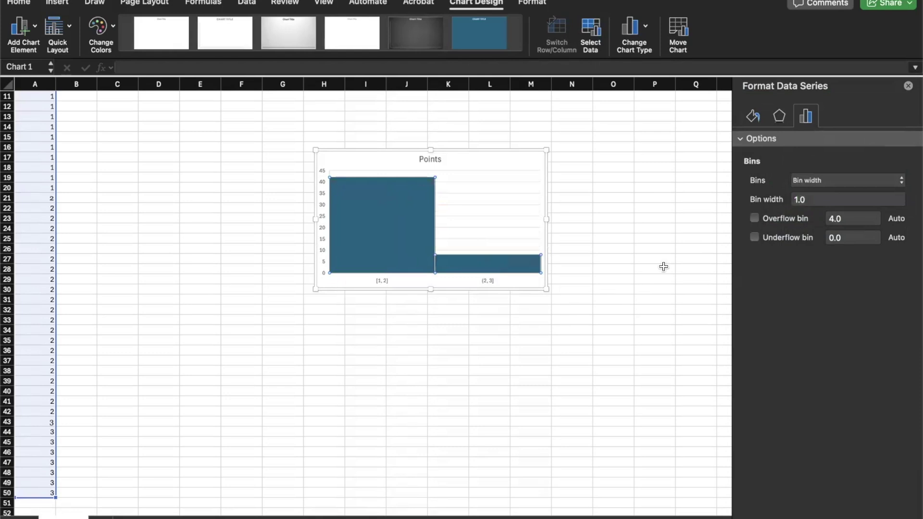
double_click(808, 199)
type(".75")
key("Return")
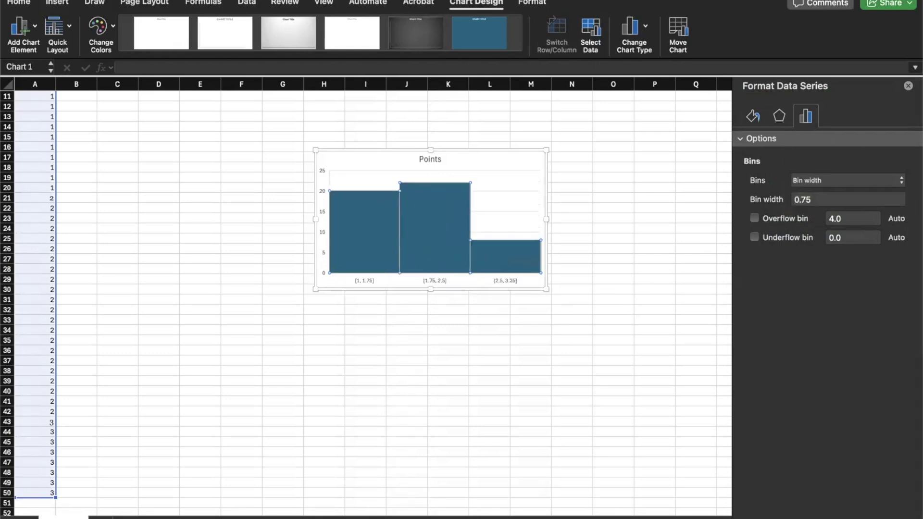
- Close the formatting pane and move the chart further right and down
left_click(908, 88)
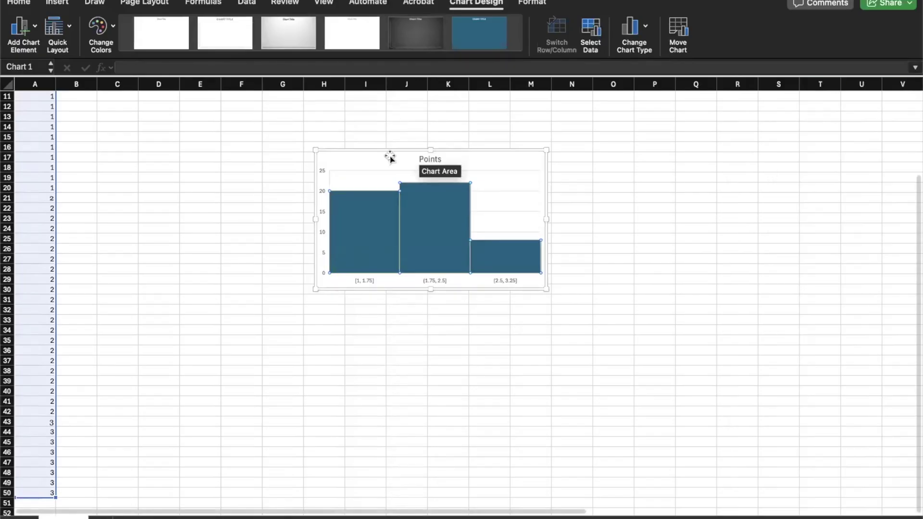
left_click_drag(389, 156, 468, 165)
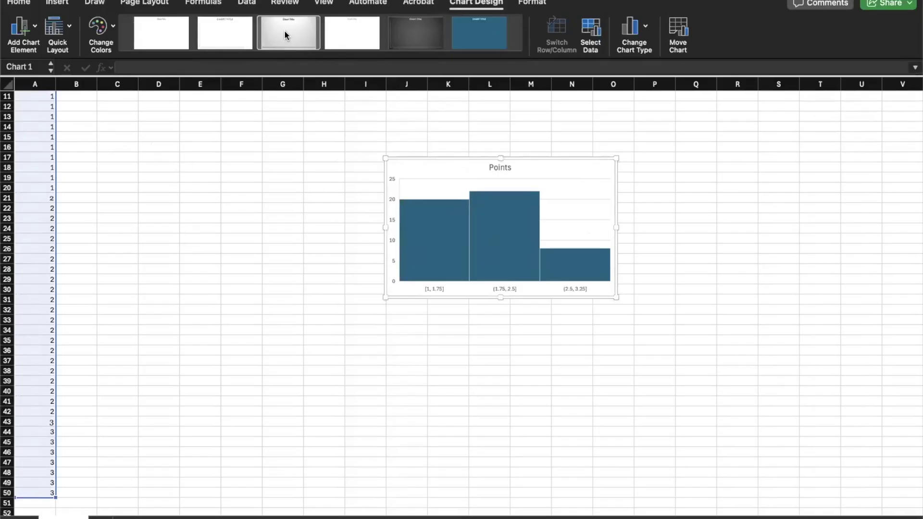
left_click(246, 2)
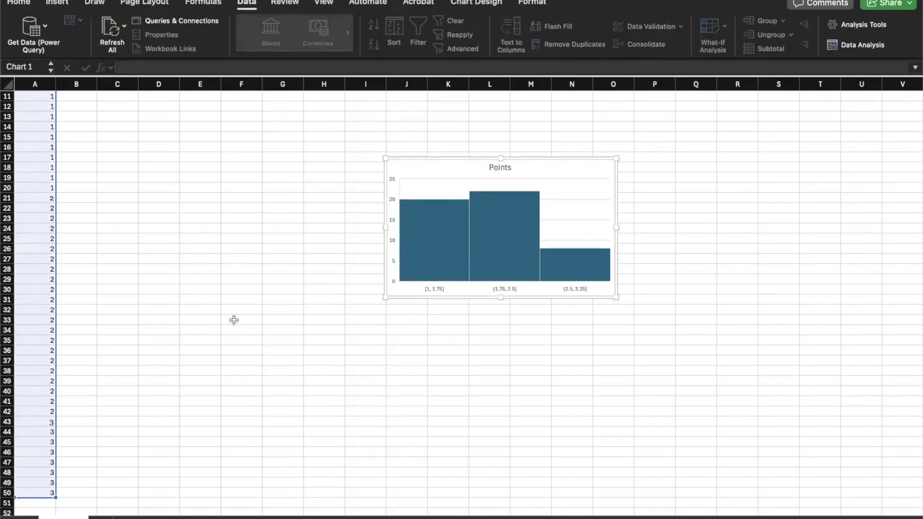
- Enter bin values 1, 2 and 3 into cells D13 through D15
left_click(148, 112)
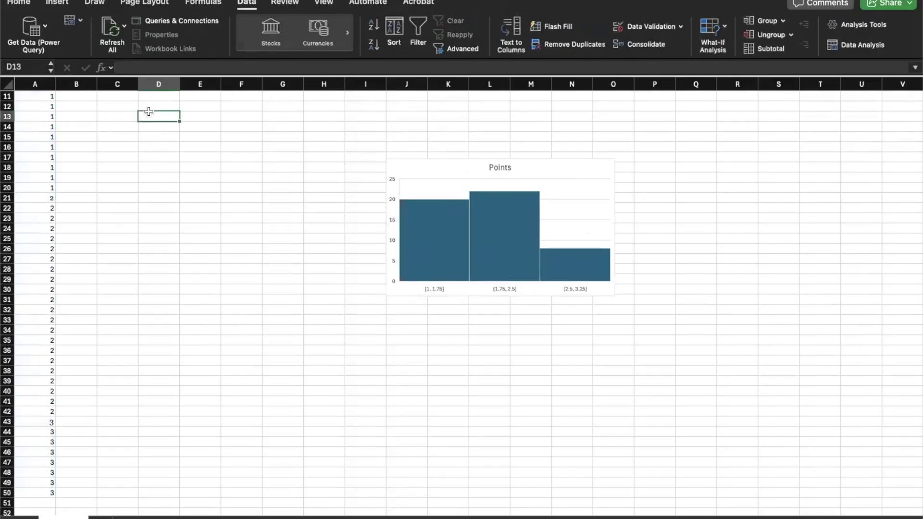
type("1")
key("Return")
type("2")
key("Return")
type("3")
key("Return")
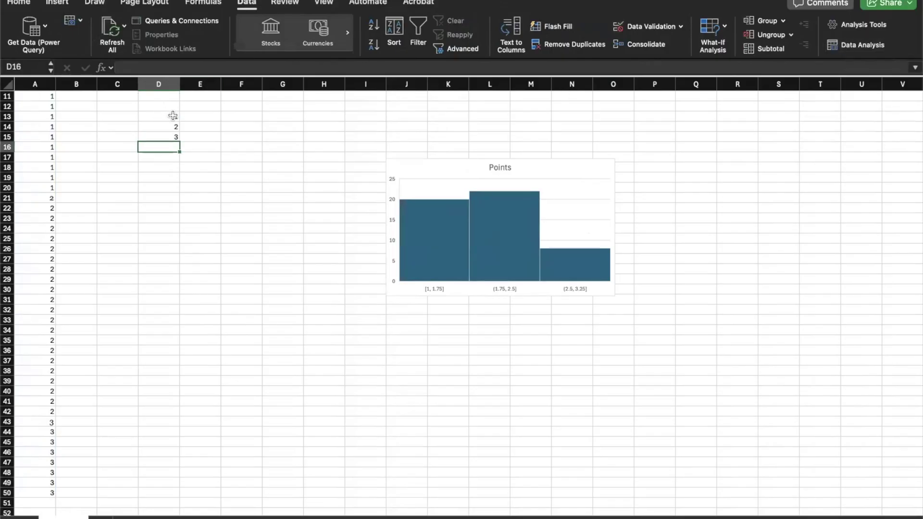
- Keep Analysis ToolPak enabled in Add-ins, then find Histogram in the Data Analysis list
left_click(845, 28)
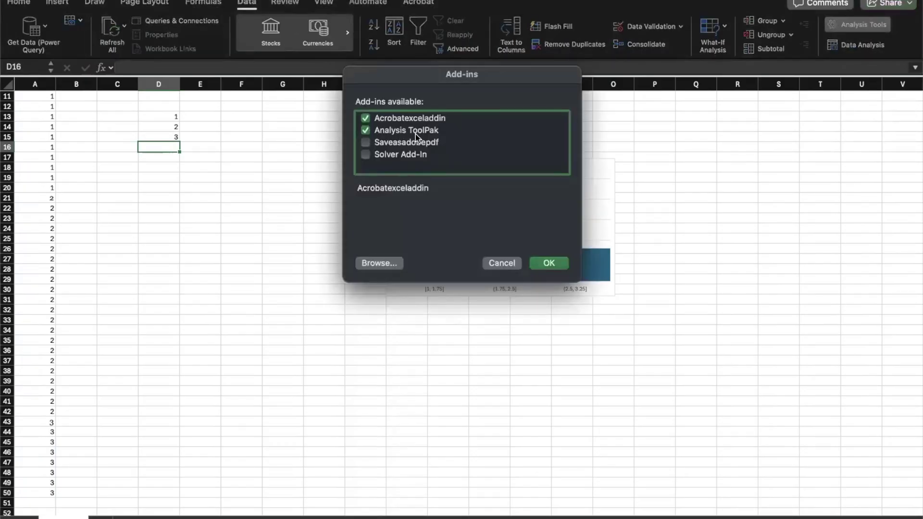
left_click(541, 261)
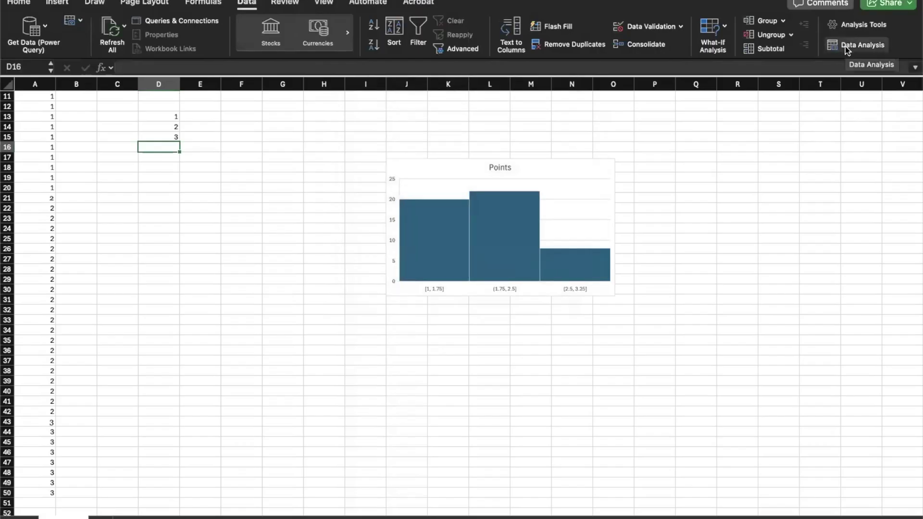
left_click(845, 47)
scroll(396, 133, "up", 5)
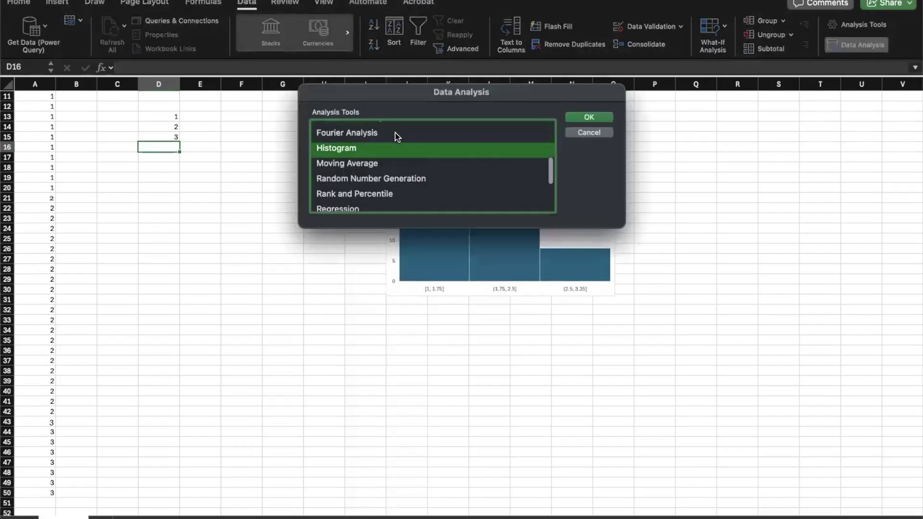
scroll(395, 132, "down", 10)
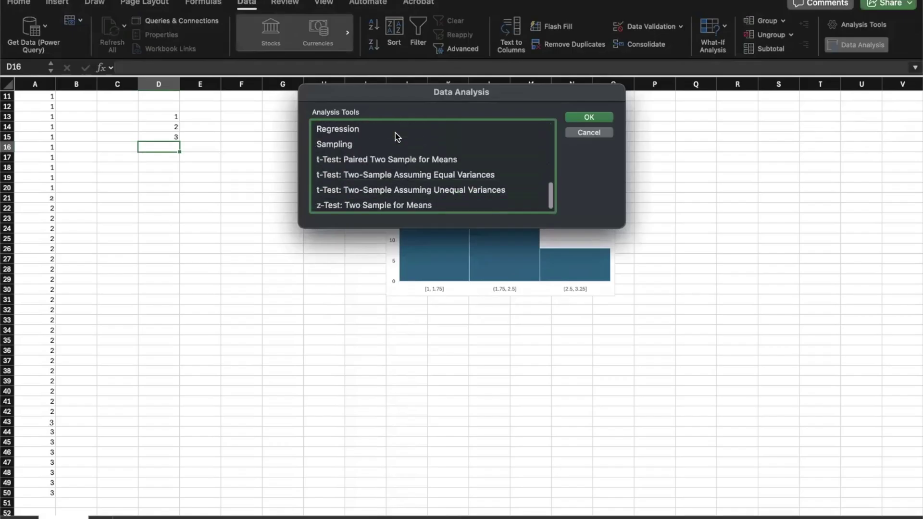
scroll(395, 133, "up", 4)
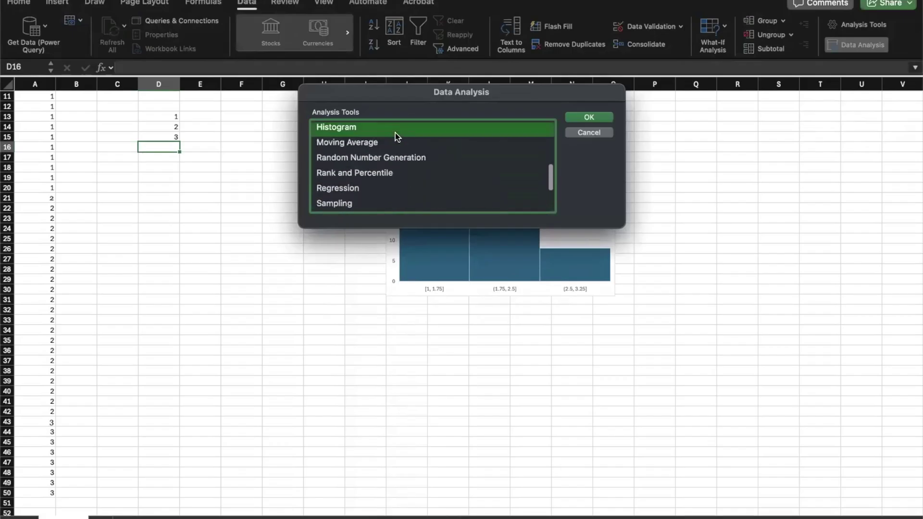
- Start the Histogram tool and set its input range to the Points in A1:A50
left_click(596, 117)
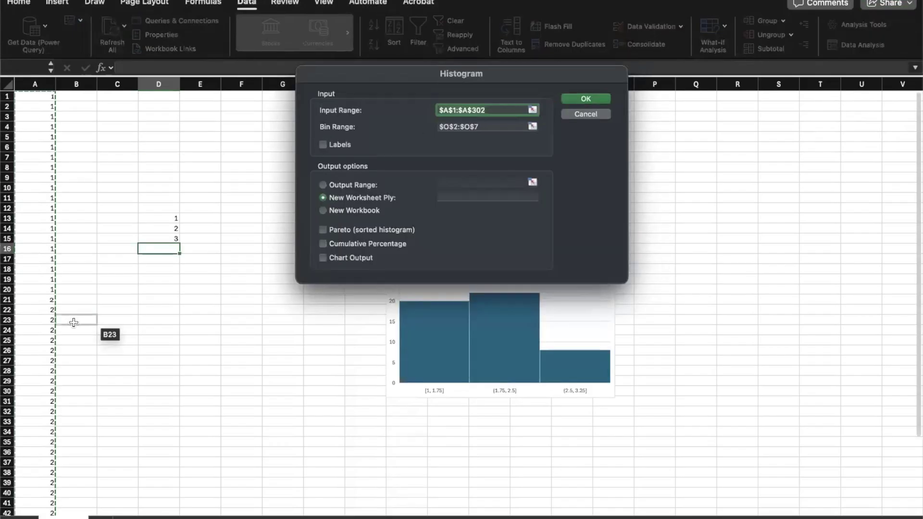
scroll(73, 322, "down", 5)
scroll(74, 322, "down", 4)
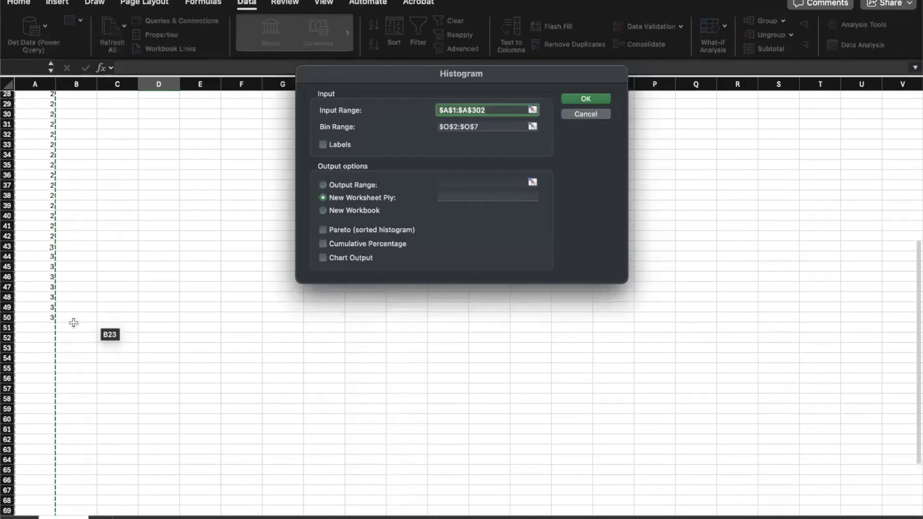
scroll(74, 327, "up", 1)
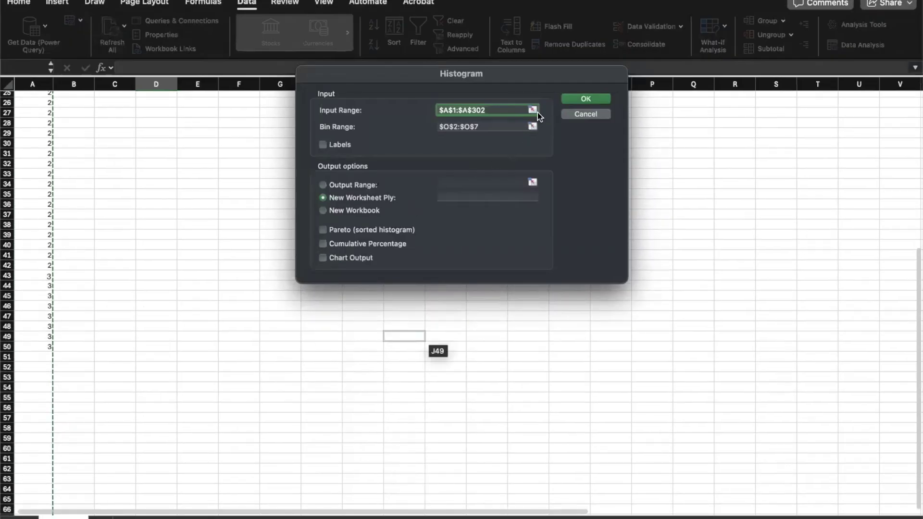
left_click(533, 111)
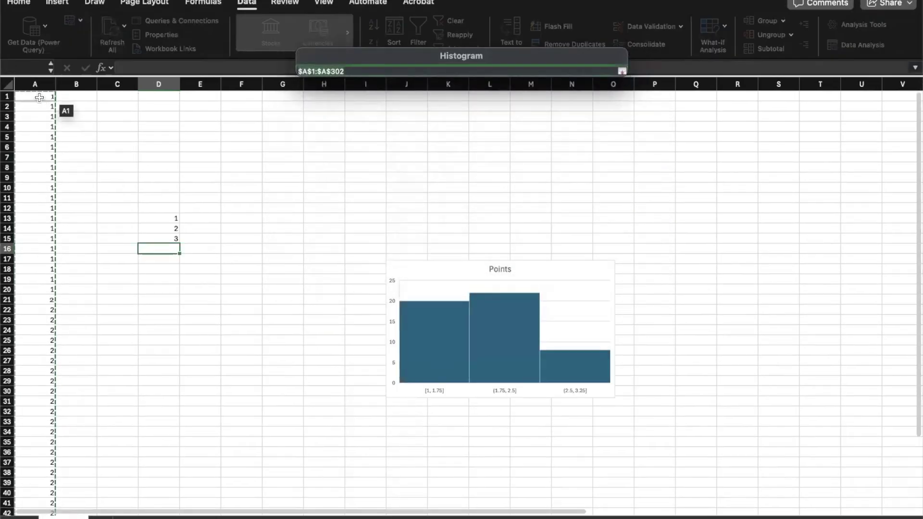
left_click_drag(40, 98, 19, 489)
left_click(622, 71)
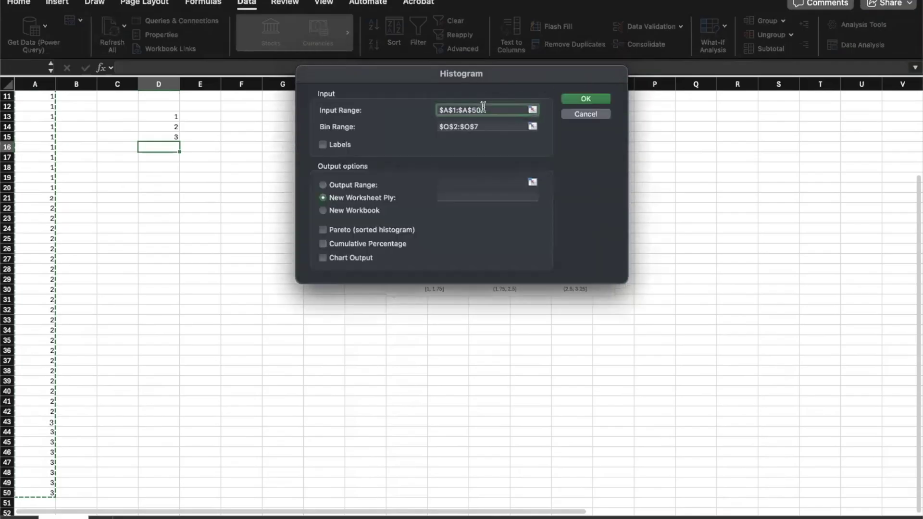
- Set the Histogram bin range to D13:D15
left_click(532, 127)
left_click_drag(169, 209, 175, 229)
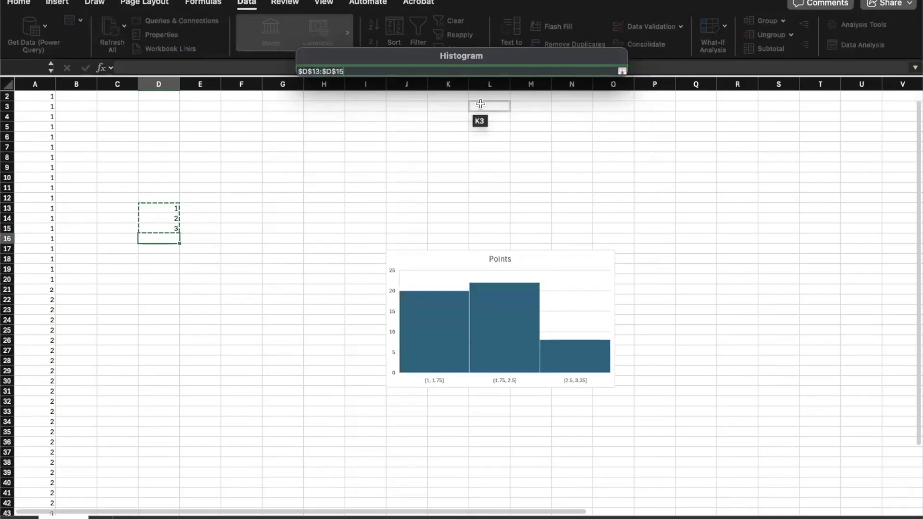
left_click(622, 71)
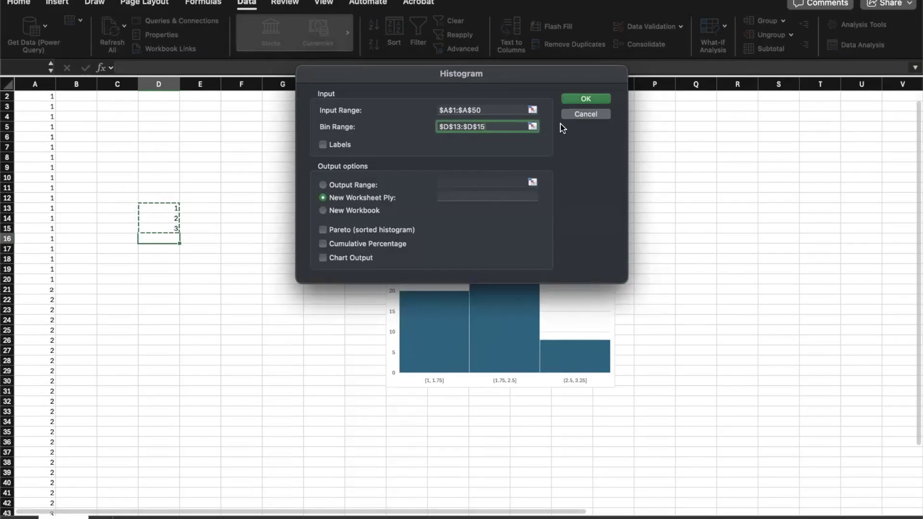
left_click(585, 100)
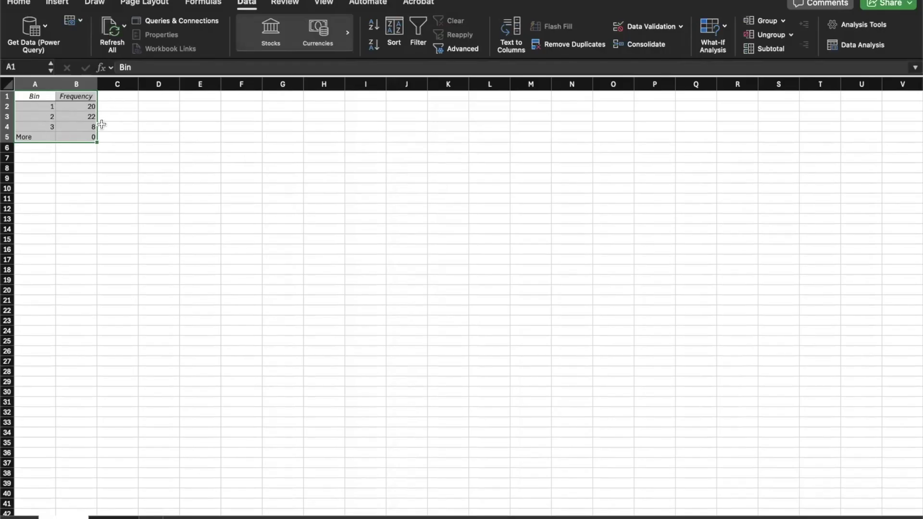
left_click_drag(52, 107, 71, 123)
left_click(132, 112)
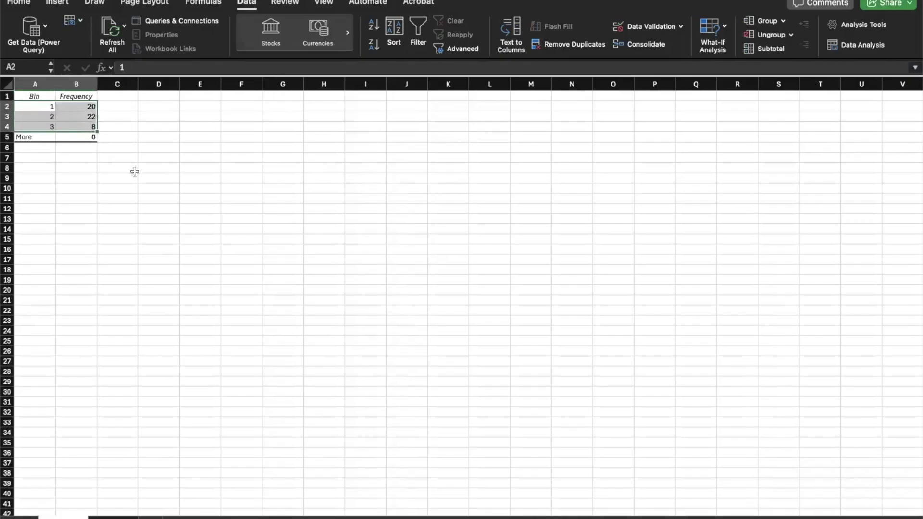